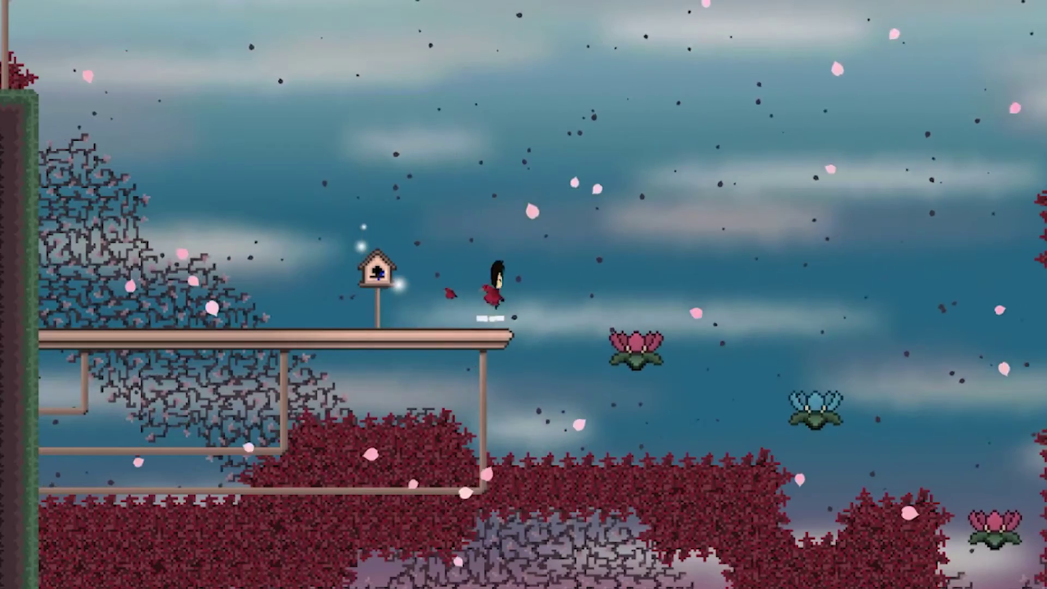
key("space")
key("Right")
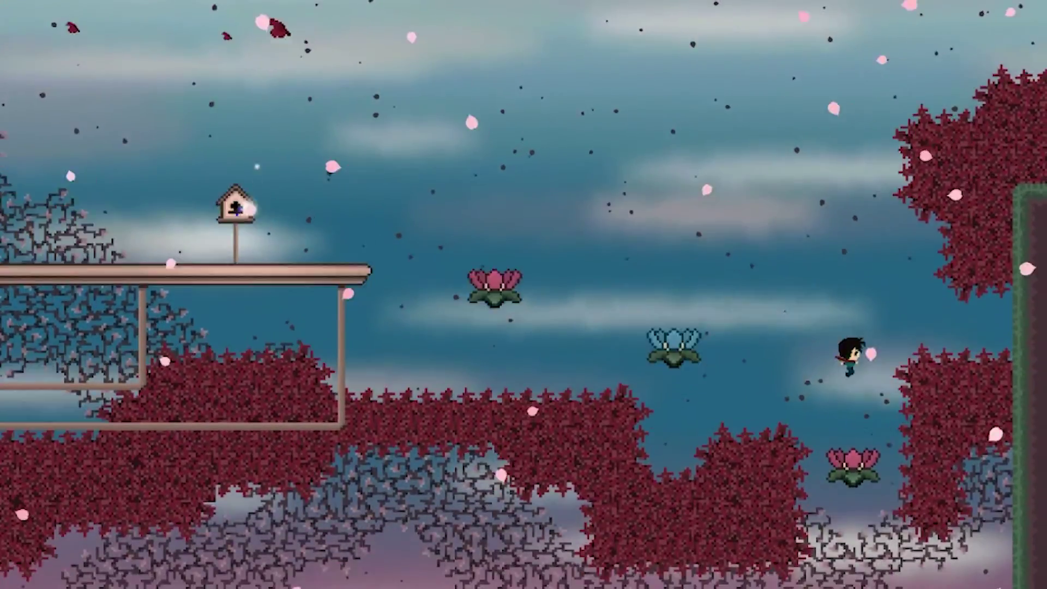
Run the character right and jump it across the flowers
key("space")
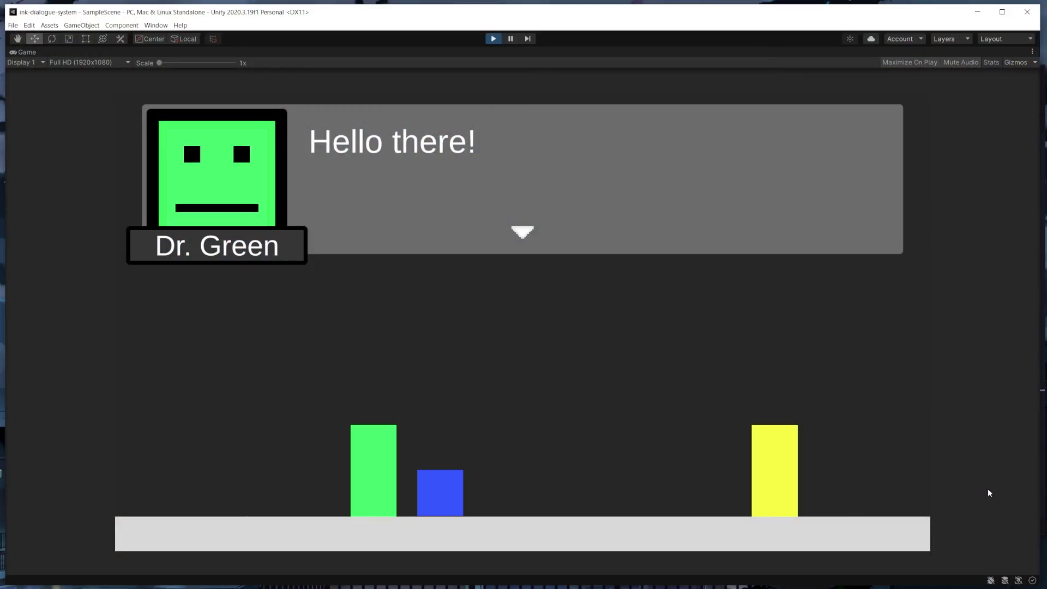
Answer Dr. Green's feelings question with Happy, then choose No at the Yes/No question
key("space")
key("Down")
key("Up")
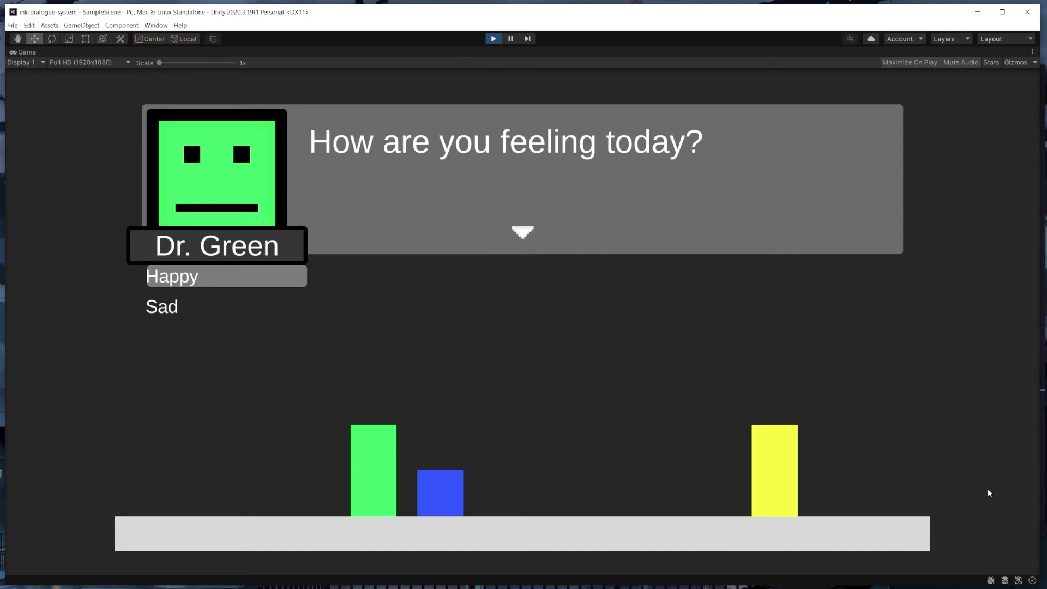
key("space")
key("space")
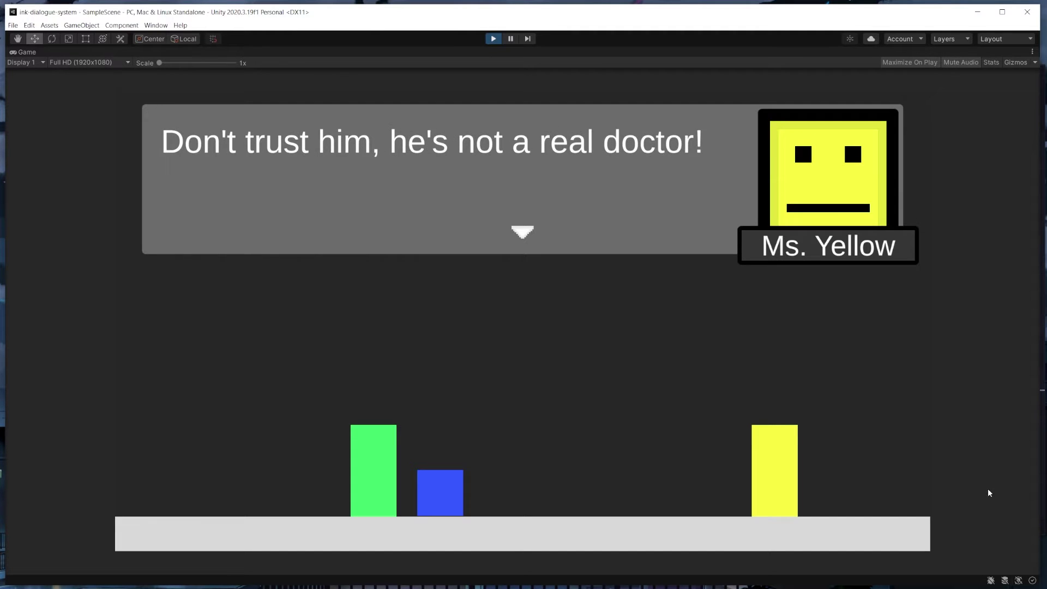
key("space")
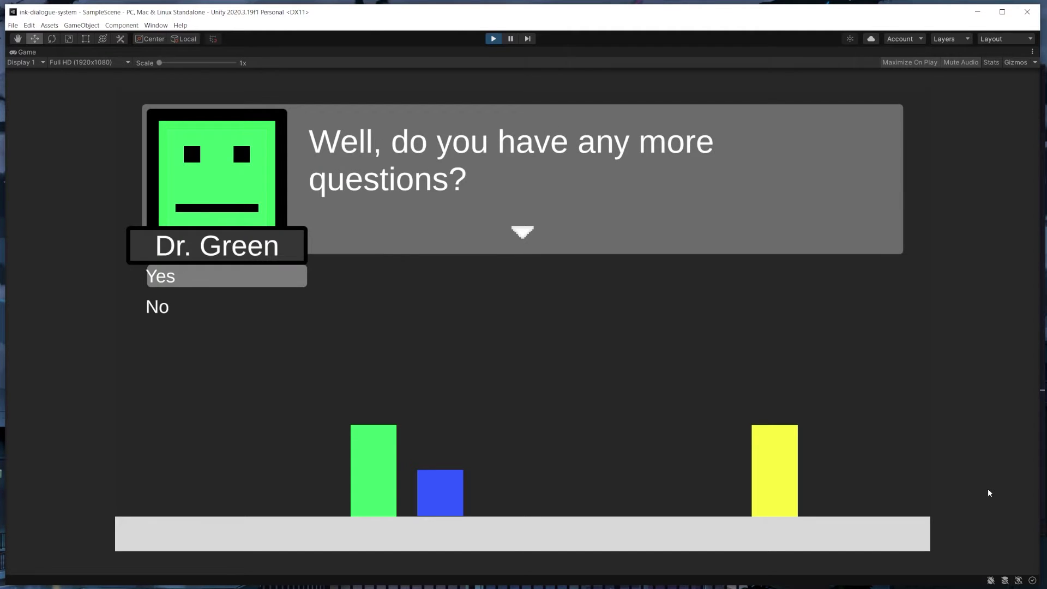
key("Down")
key("space")
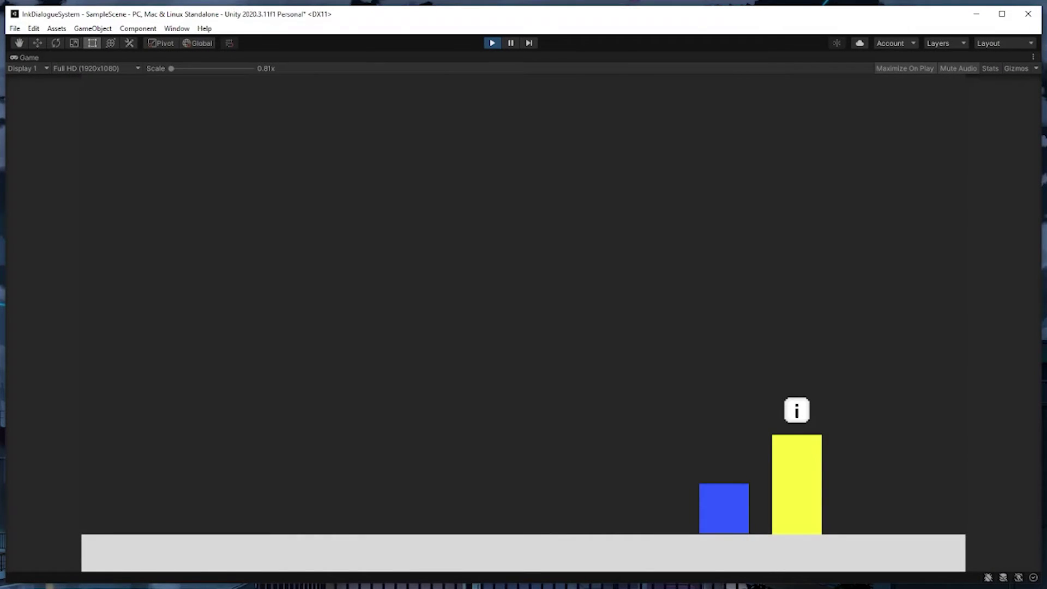
Talk to the yellow NPC, submit Squirtle as the Pokémon, close the reply, and walk left
key("e")
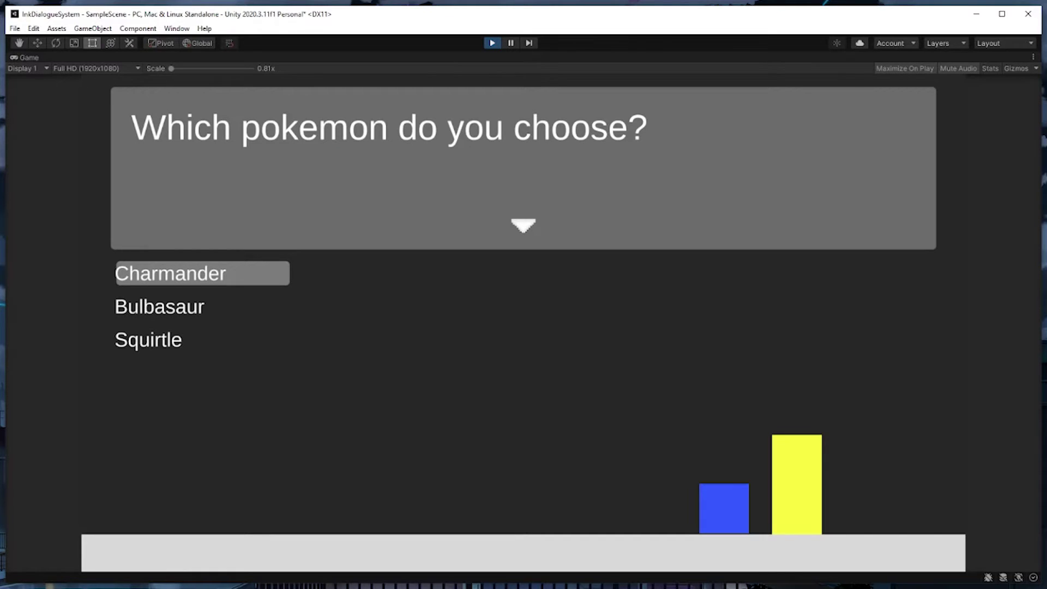
key("Down")
key("Down")
key("Up")
key("Up")
key("Down")
key("Down")
key("Up")
key("Up")
key("Down")
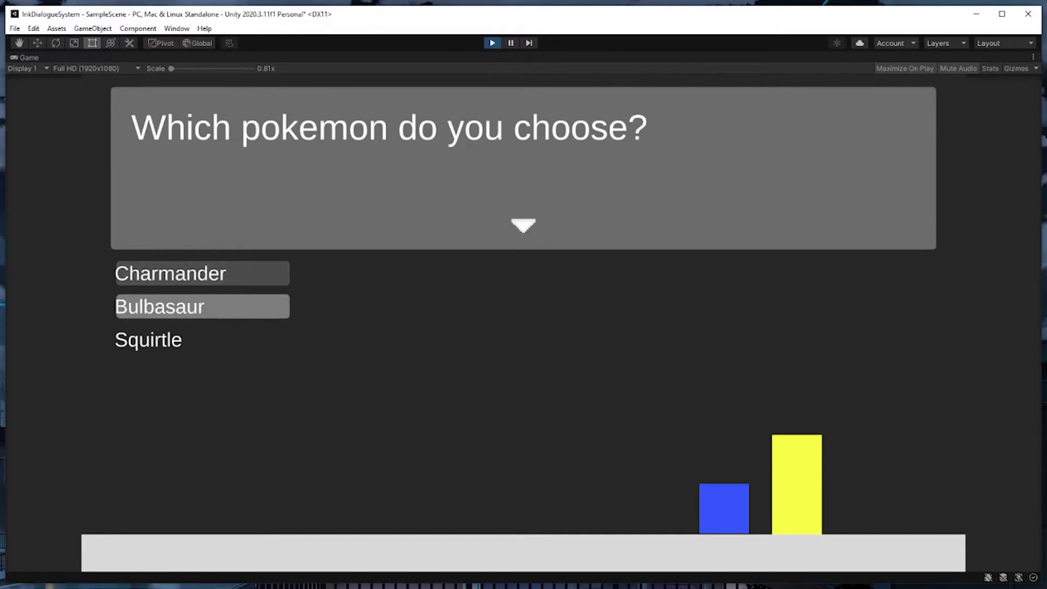
key("Down")
key("Return")
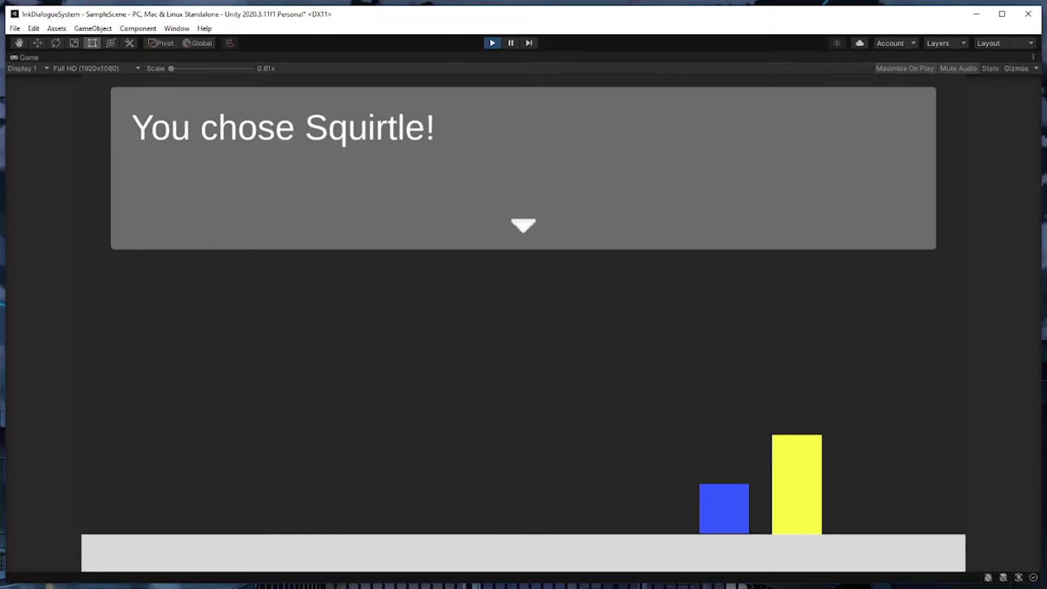
key("Return")
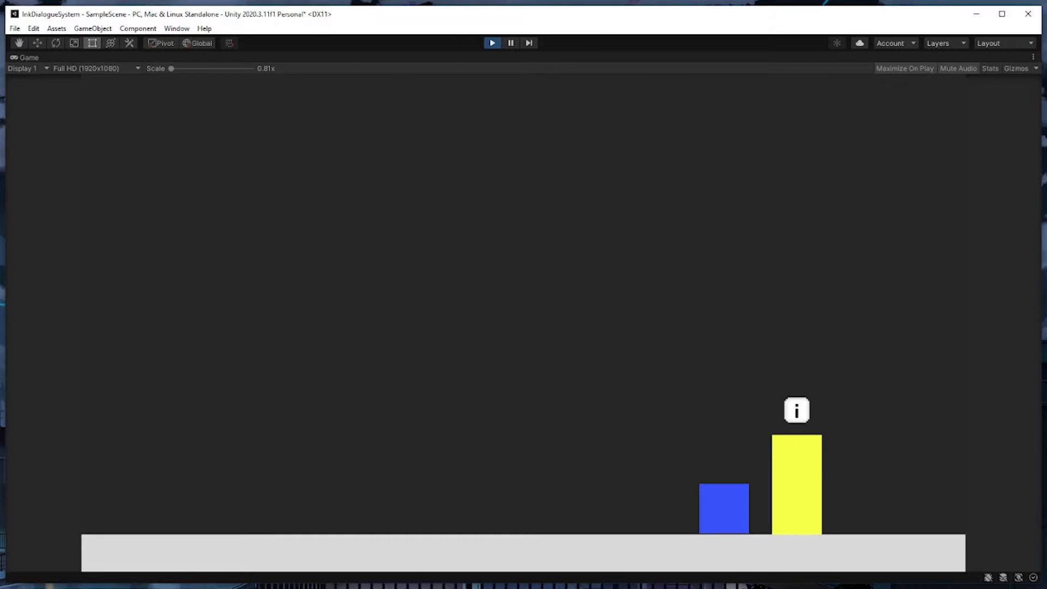
key("Left")
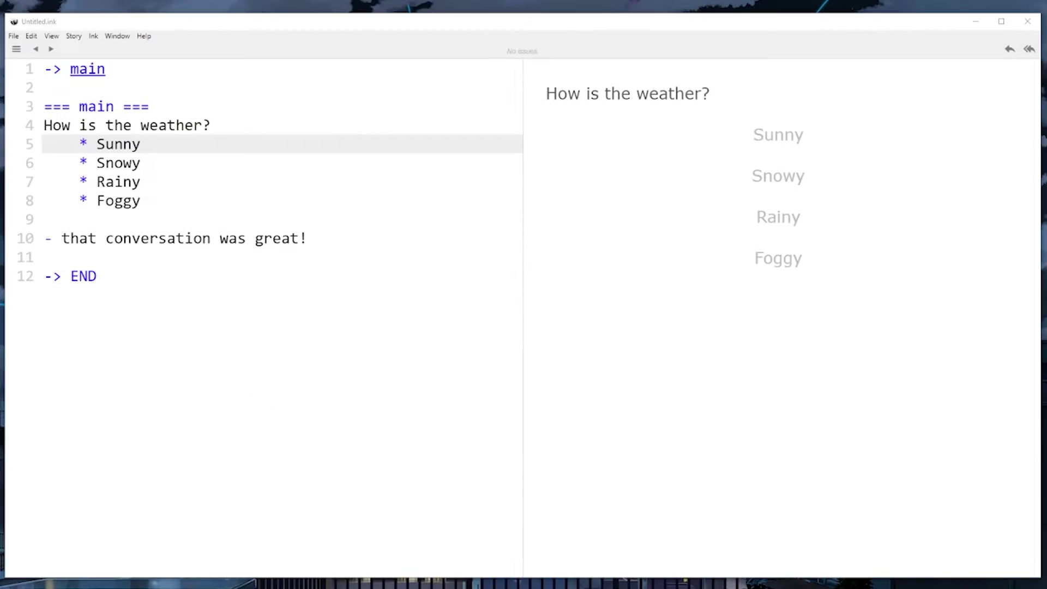
Add an indented 'Really?' line under the Sunny choice
key("Return")
key("Tab")
type("Really?")
Add nested replies 'Yeah, really...' and 'No, not really.', test the No branch, and restart
key("Return")
key("Tab")
type("* * Yeah, really...")
key("Return")
type("* * No, no")
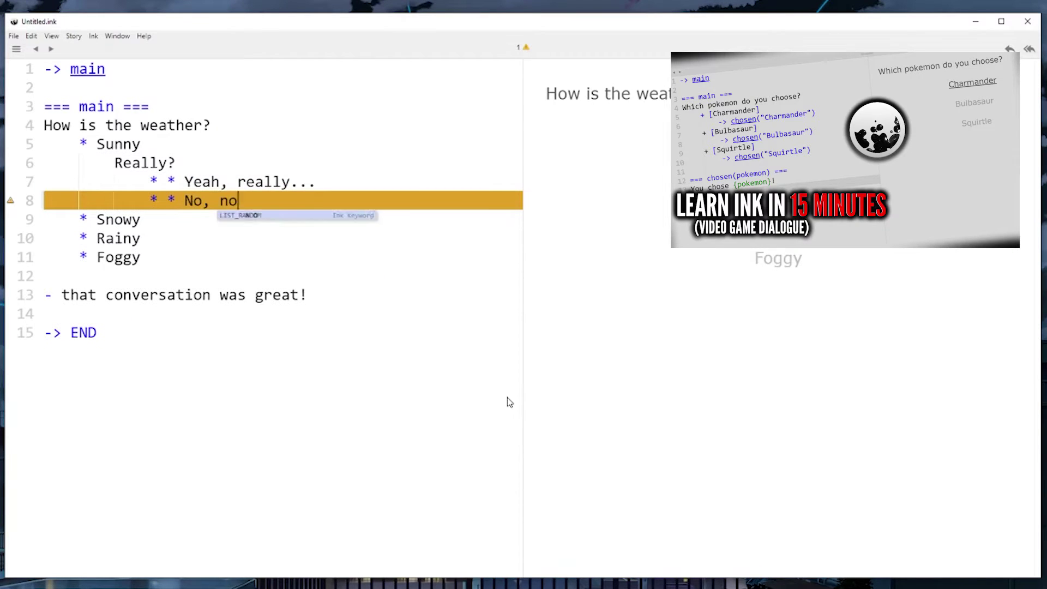
type("t really.")
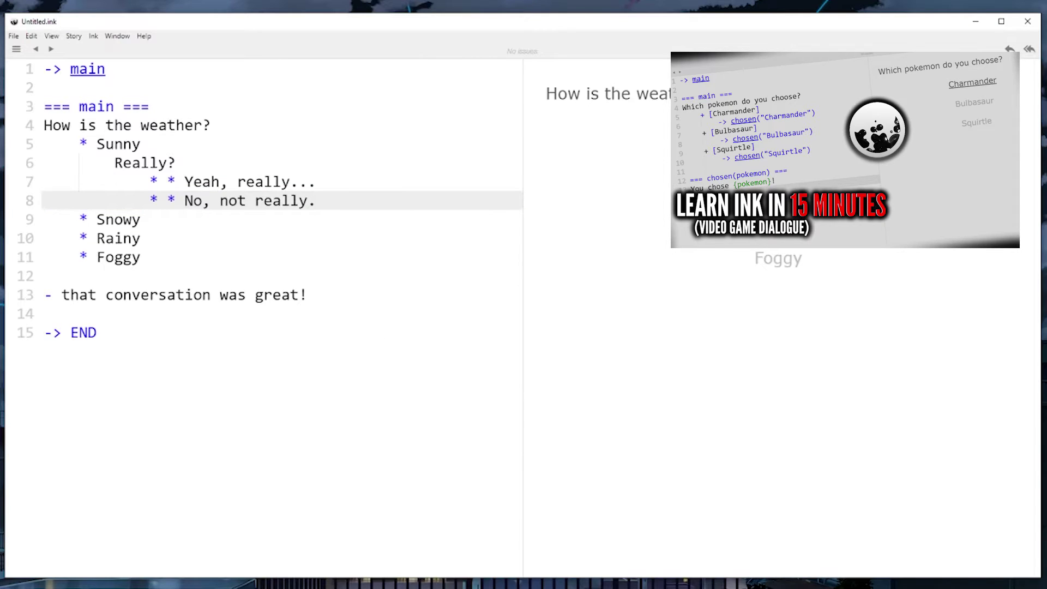
left_click(778, 276)
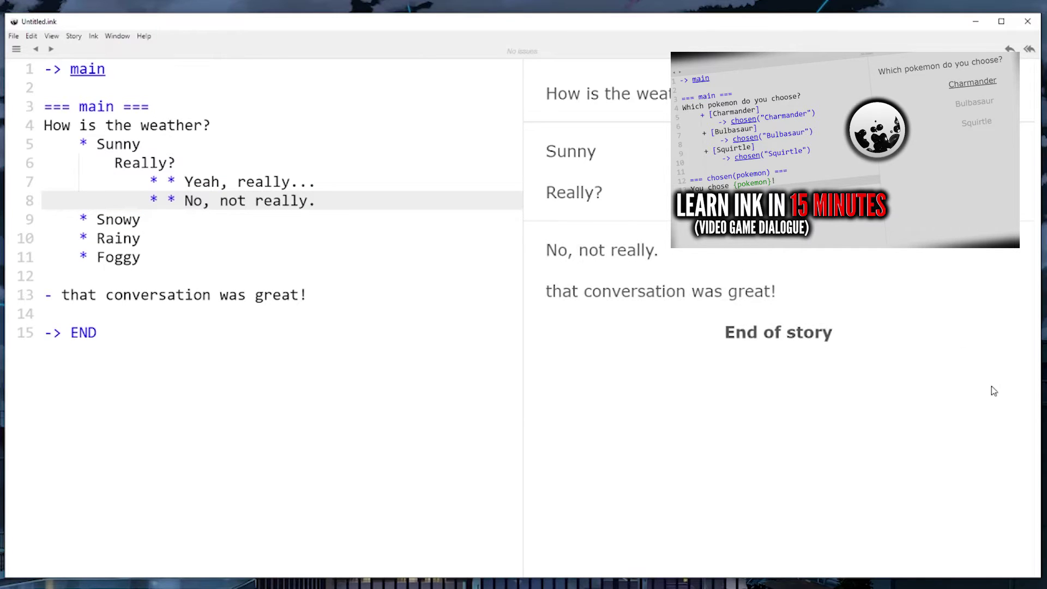
left_click(1029, 49)
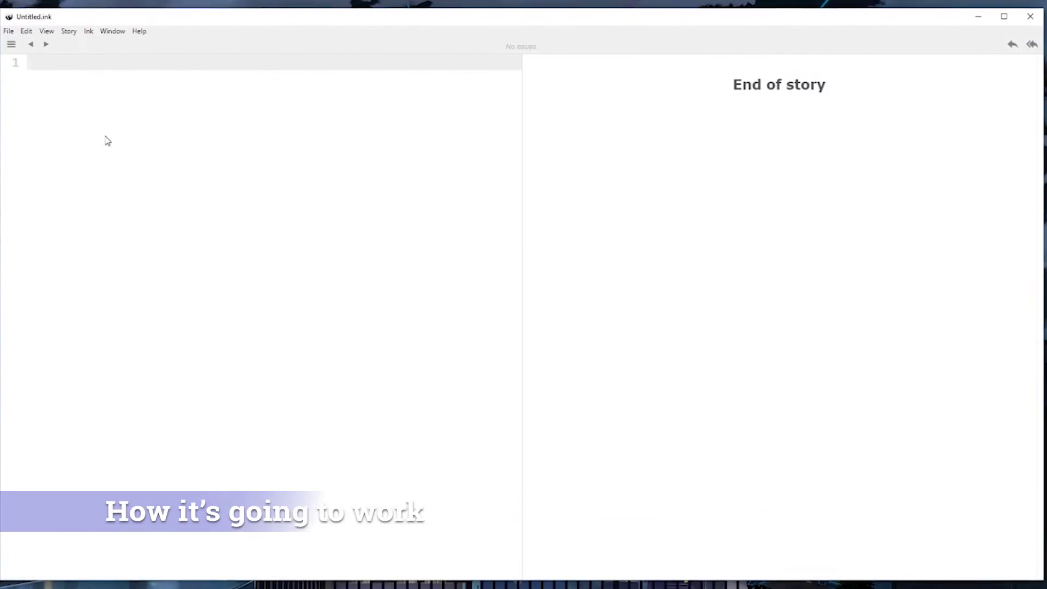
type("Hello, my name is")
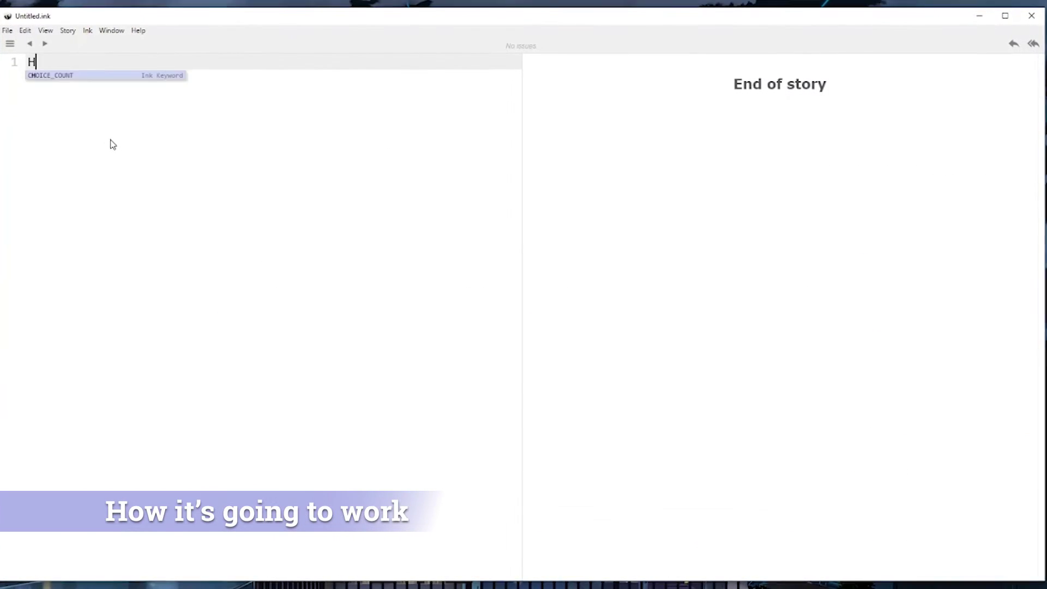
type(" Bob. # s")
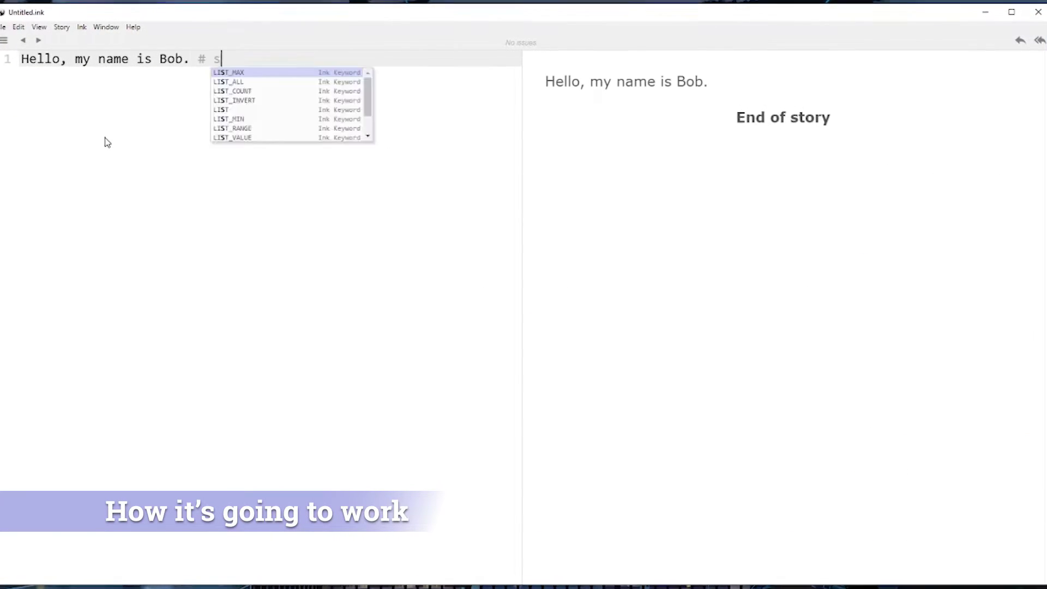
type("peaker: Bob")
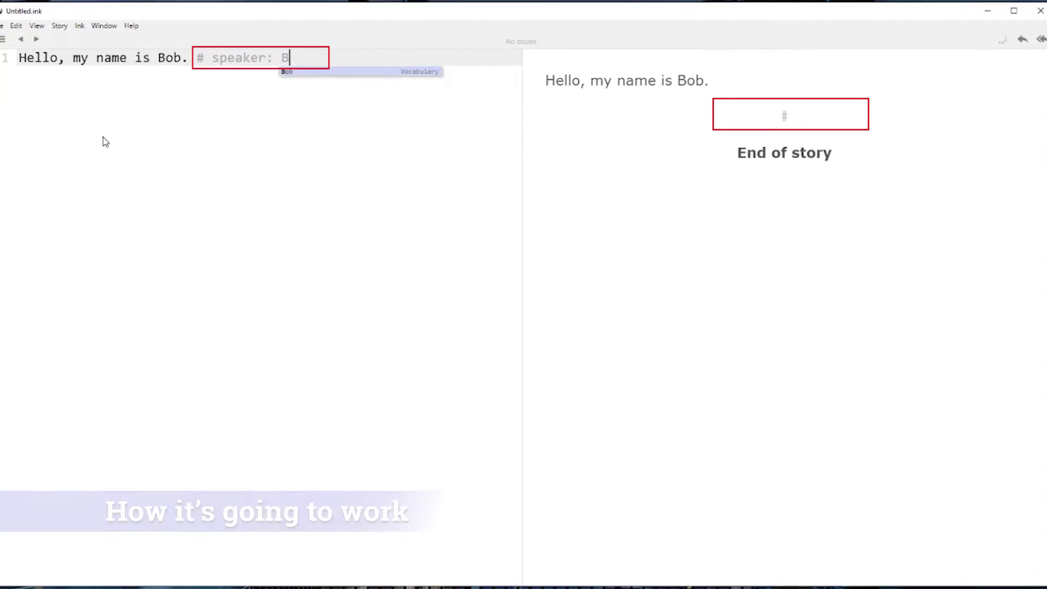
Add the line 'Hi Bob, my name is Karen.' tagged '# speaker: Karen'
key("Return")
type("Hi Bob, my name is Kare")
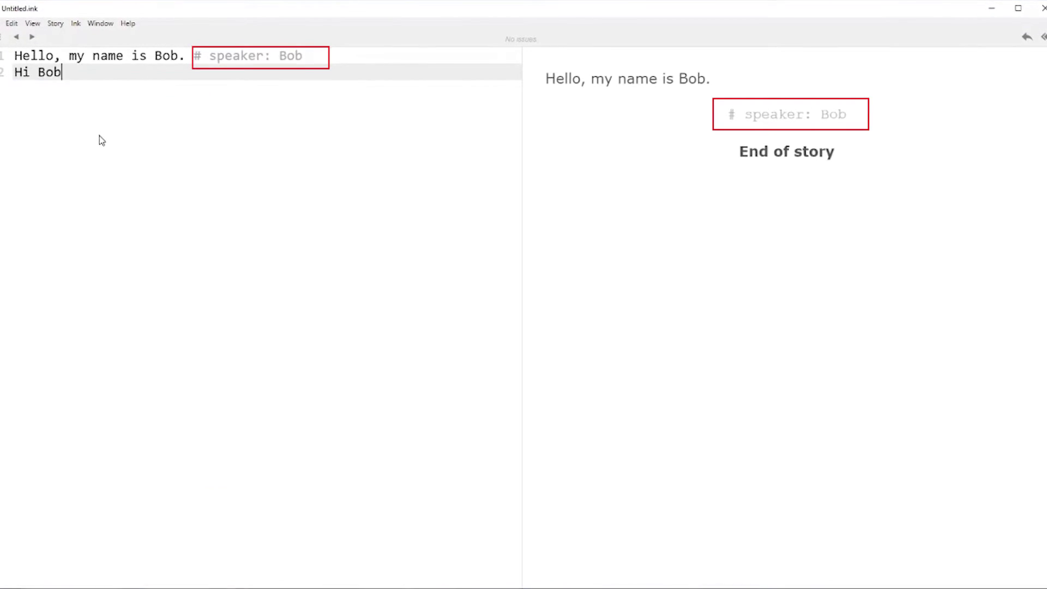
type("n. # speaker:")
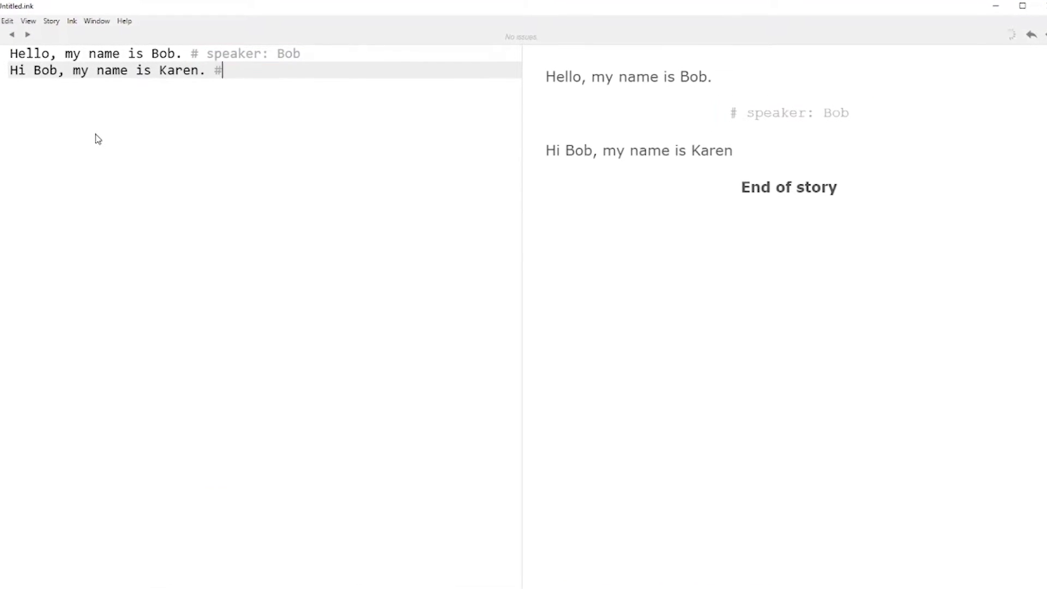
type(" Karen")
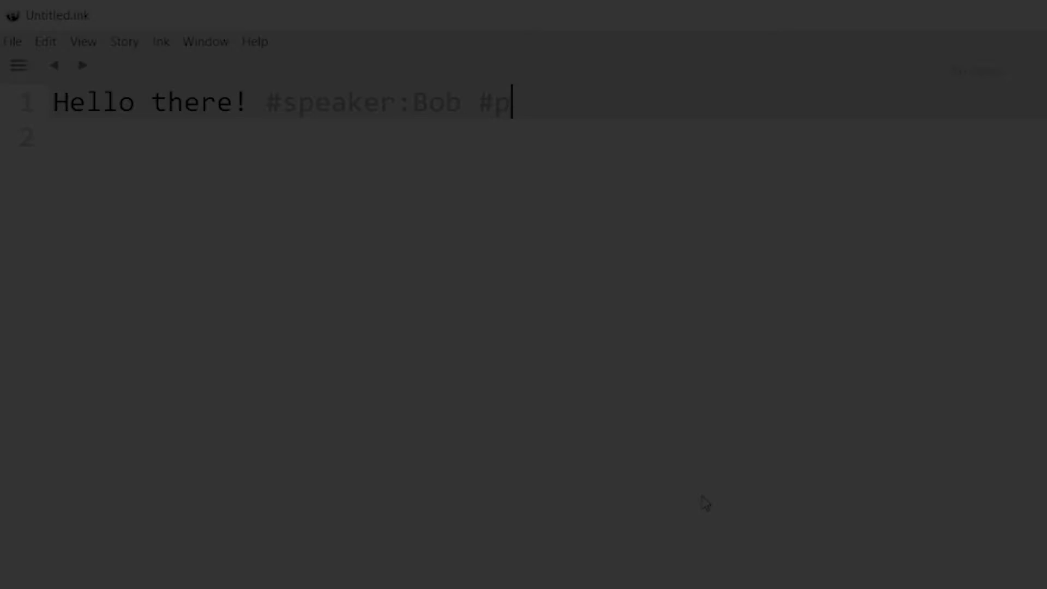
Append '#portrait:bob_happy #layout:left' to the Hello there! line
type("ortrait:")
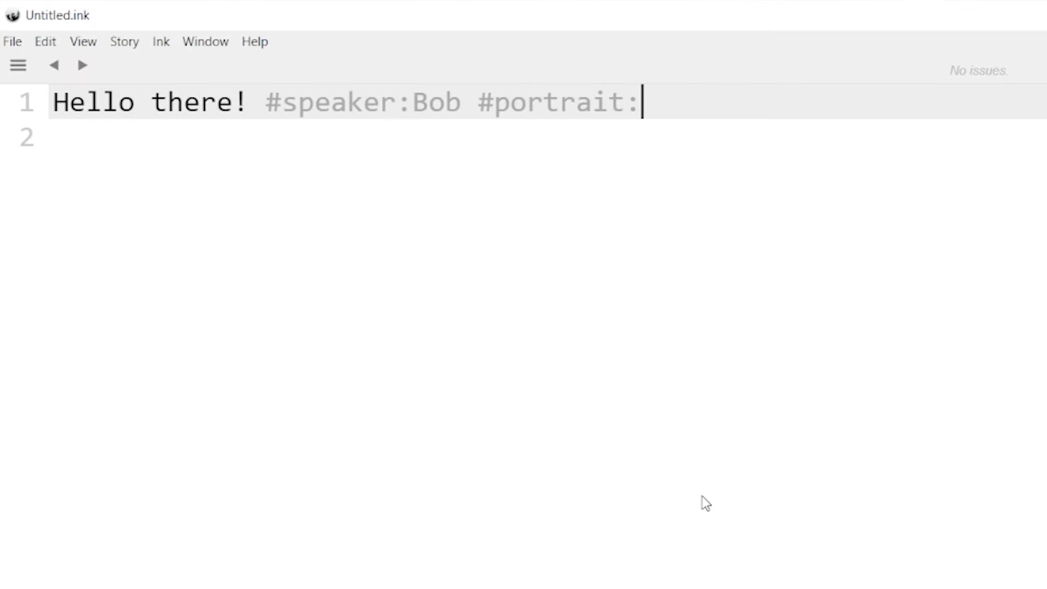
type("bob_happy #layout:left")
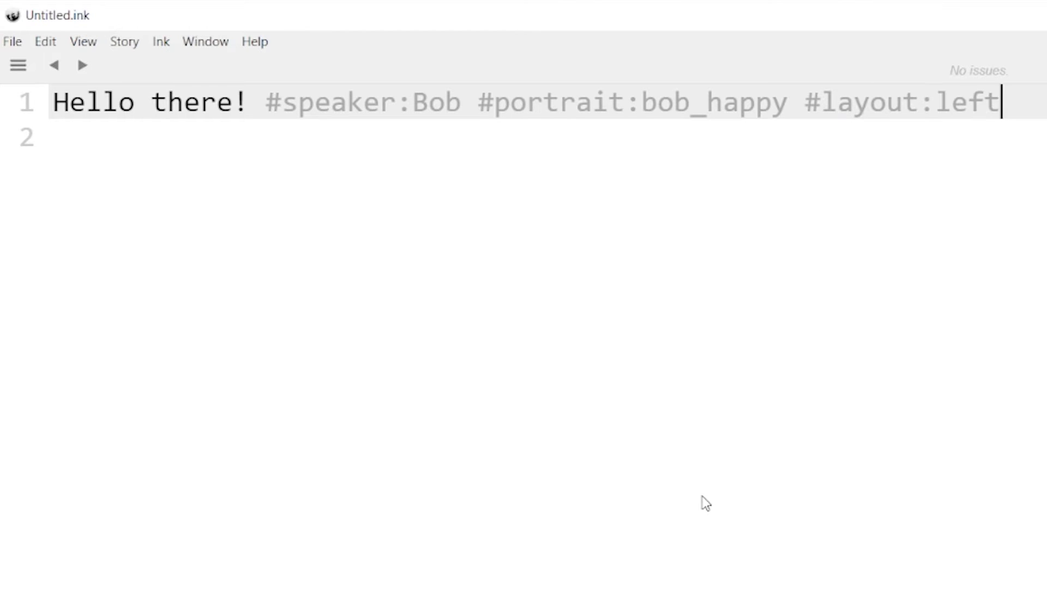
key("Return")
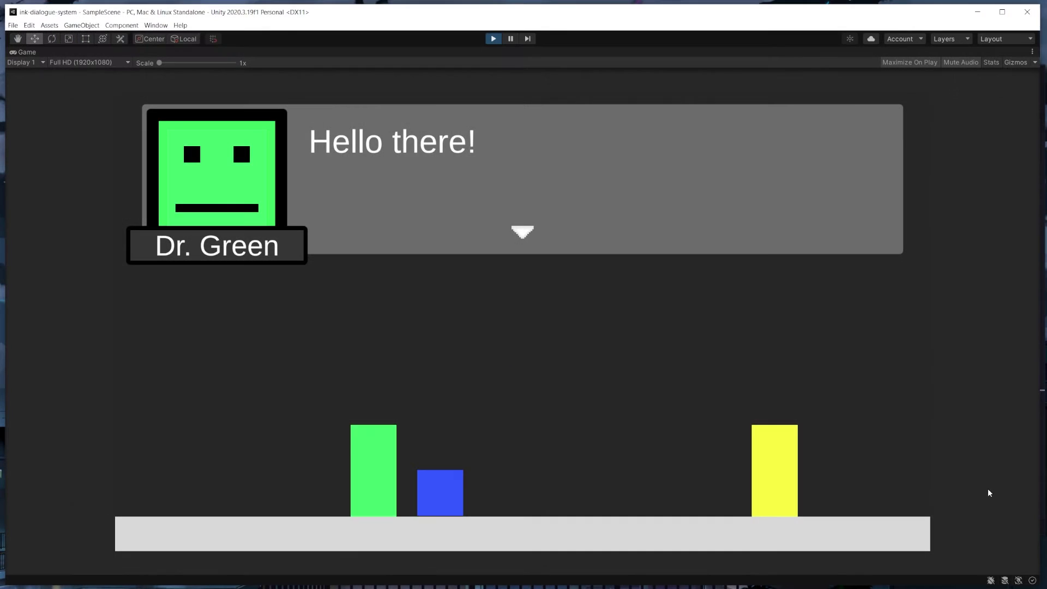
Advance past 'Hello there!', answer Happy, then answer No to end the conversation
key("space")
key("Down")
key("Up")
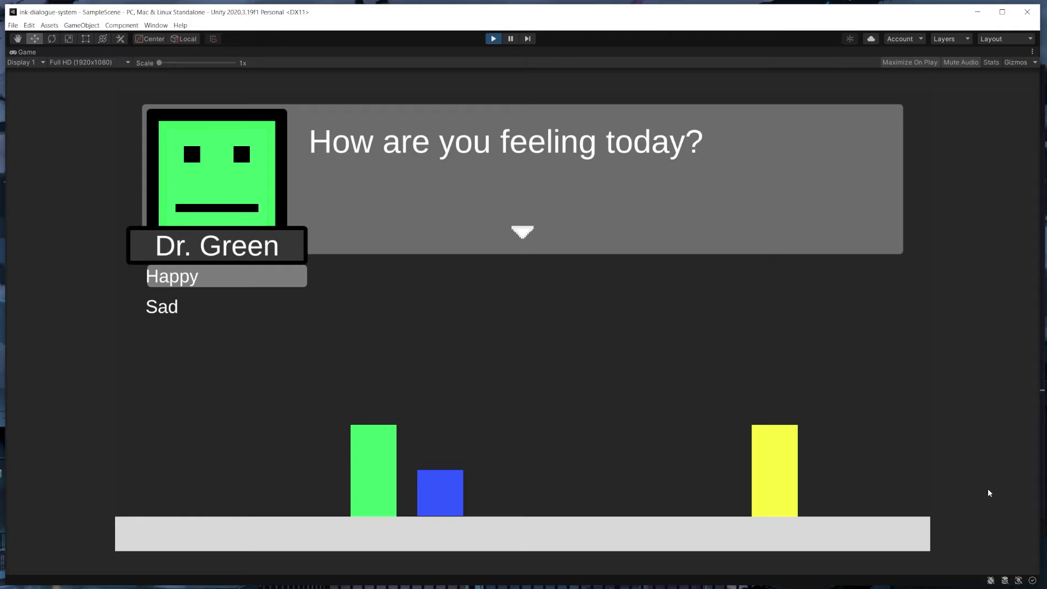
key("space")
key("space")
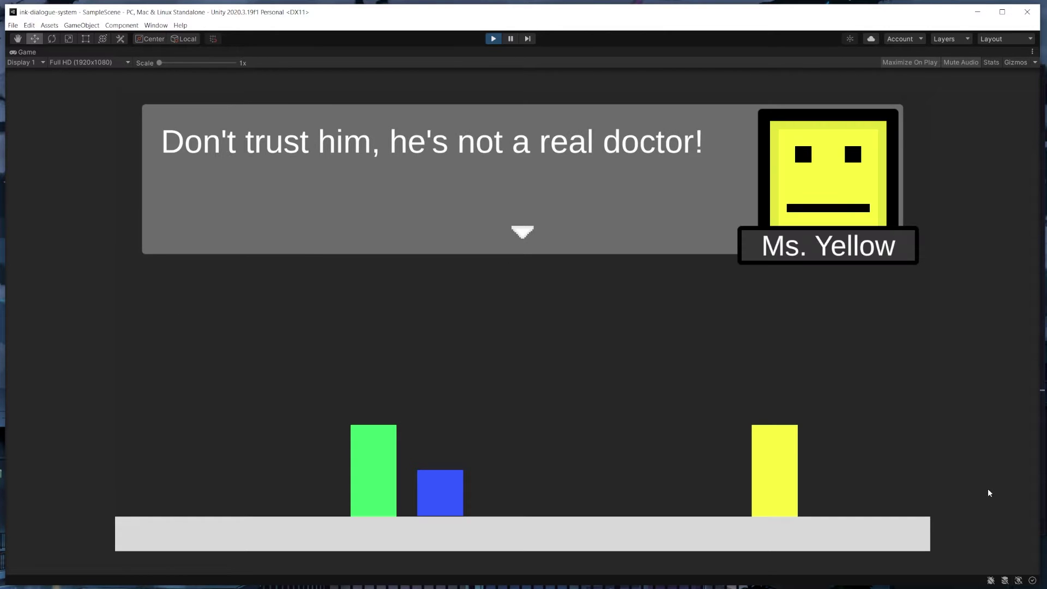
key("space")
key("Down")
key("space")
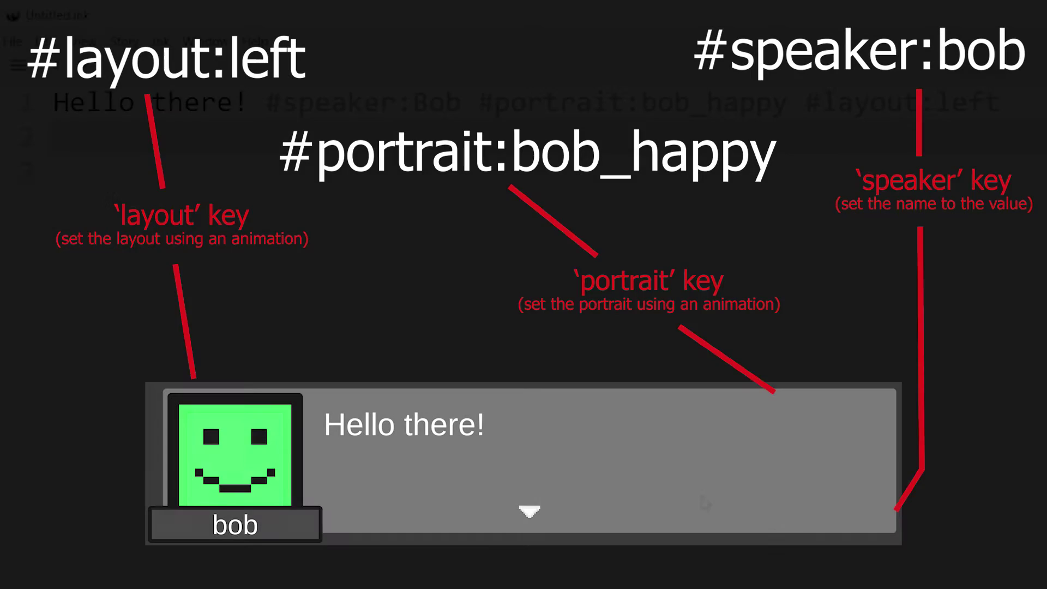
Type 'How are you today?' on line 2 of the Inky script
type("How are you today?")
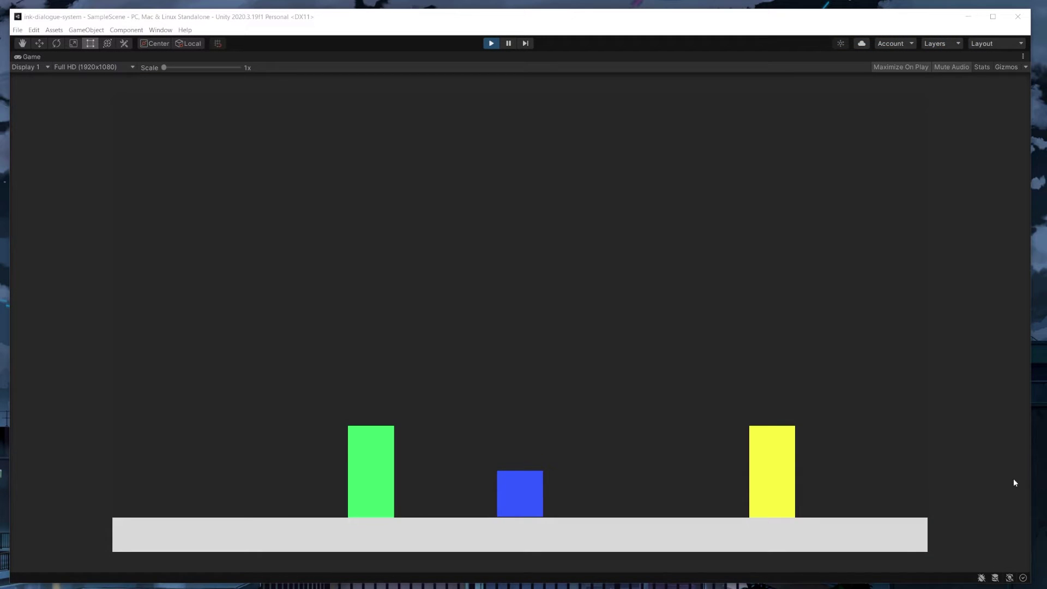
Walk to the yellow NPC, start talking, and choose Charmander
key("d")
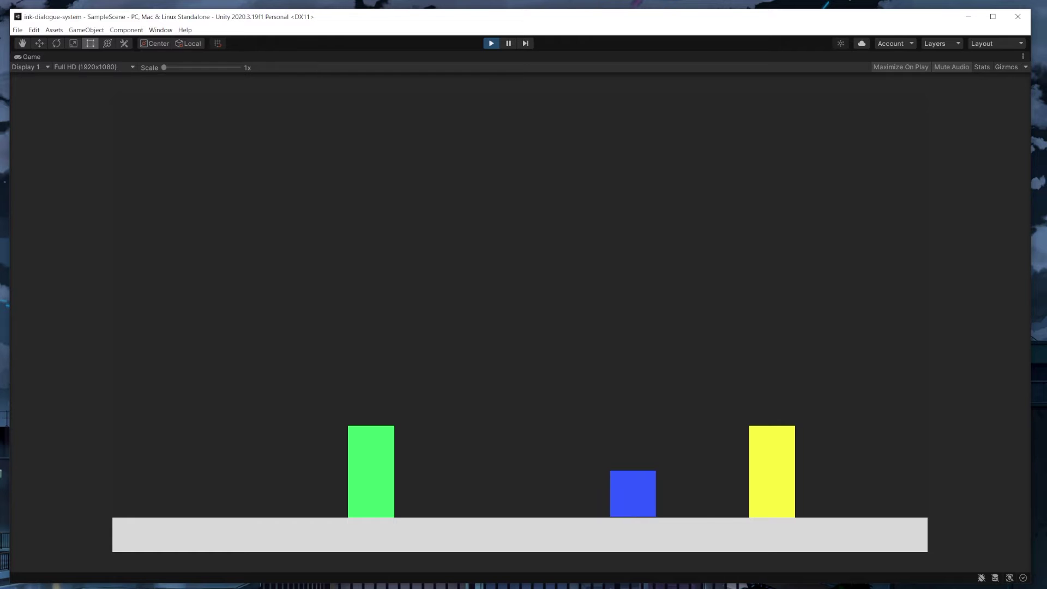
key("e")
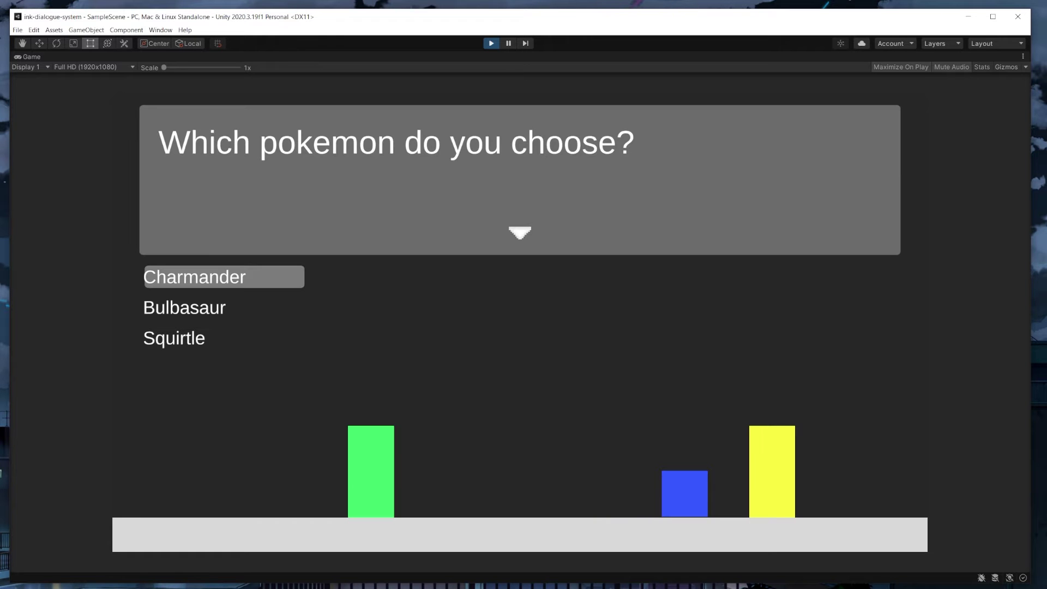
key("s")
key("s")
key("w")
key("w")
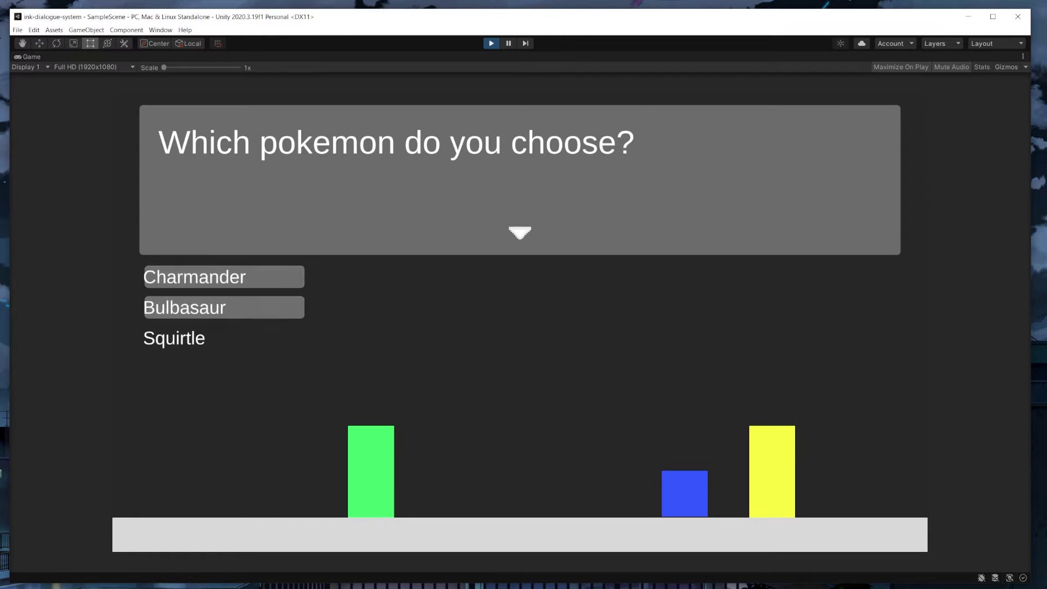
key("space")
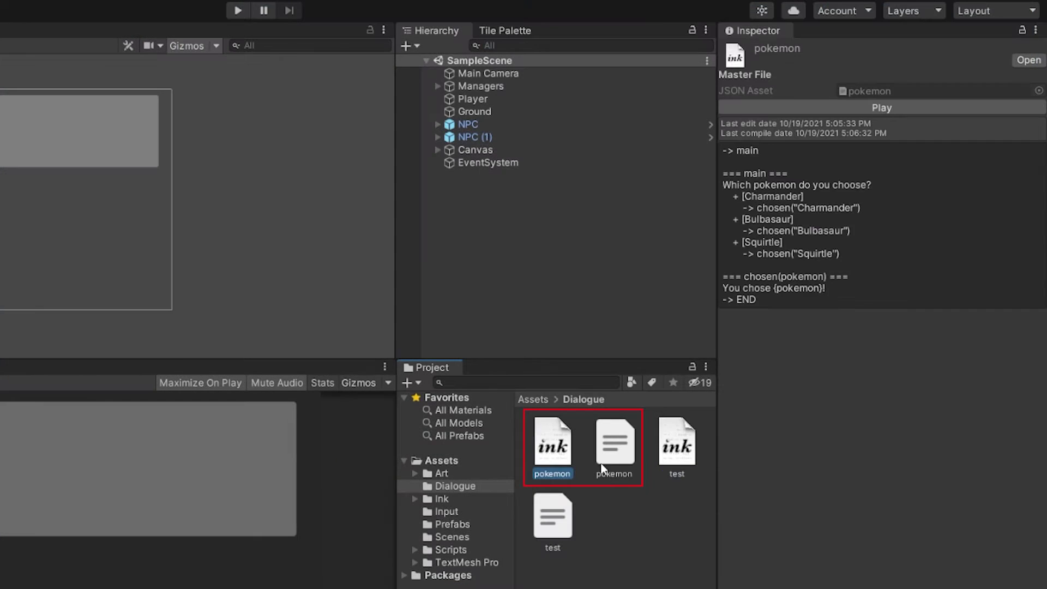
Inspect the pokemon JSON story, the NPC's Trigger object, and the DialogueManager settings
left_click(623, 466)
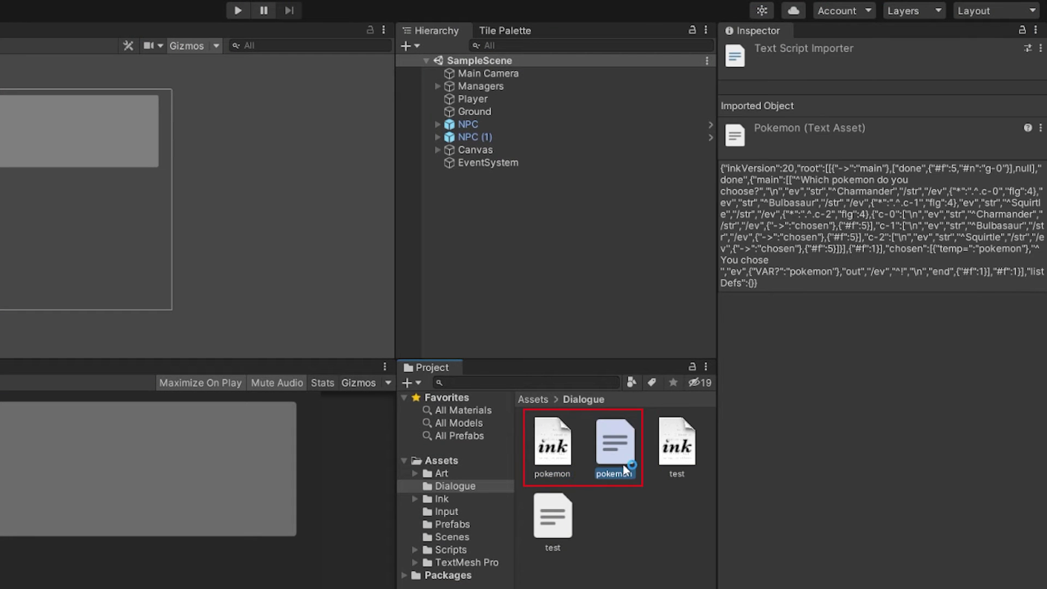
left_click(437, 125)
left_click(513, 150)
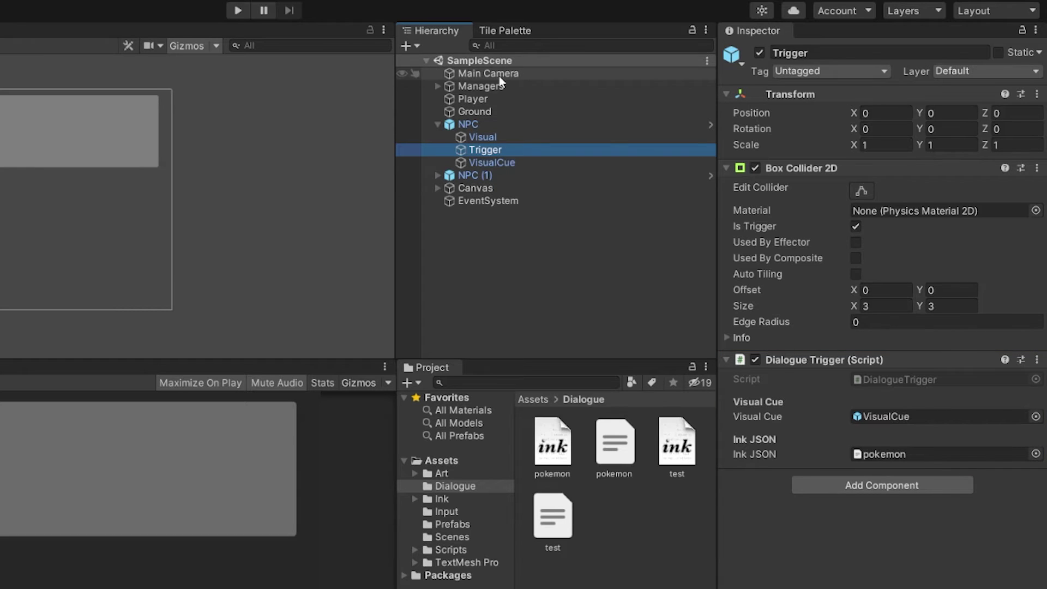
left_click(437, 86)
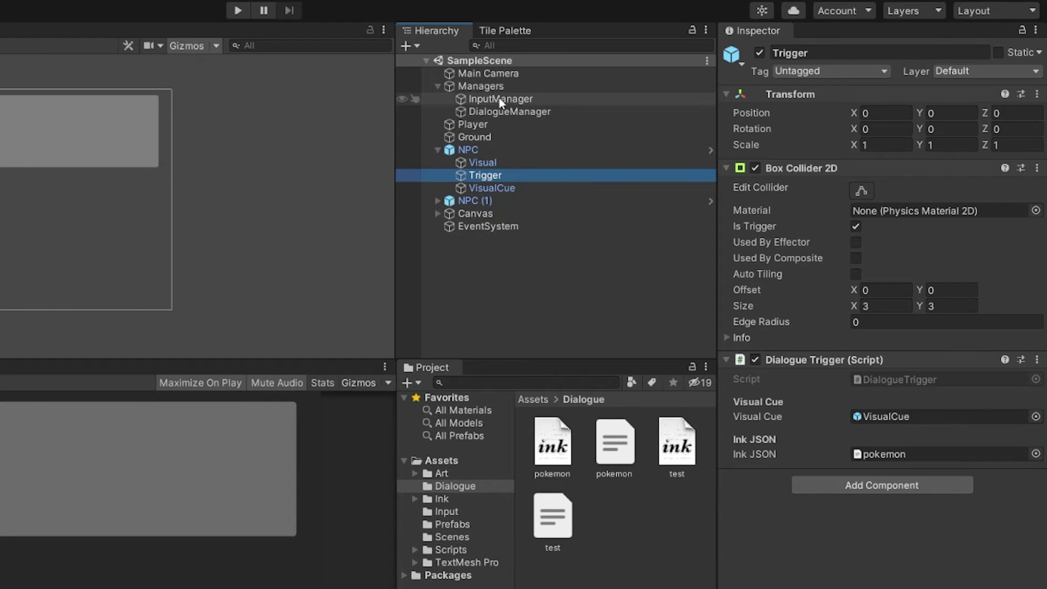
left_click(518, 111)
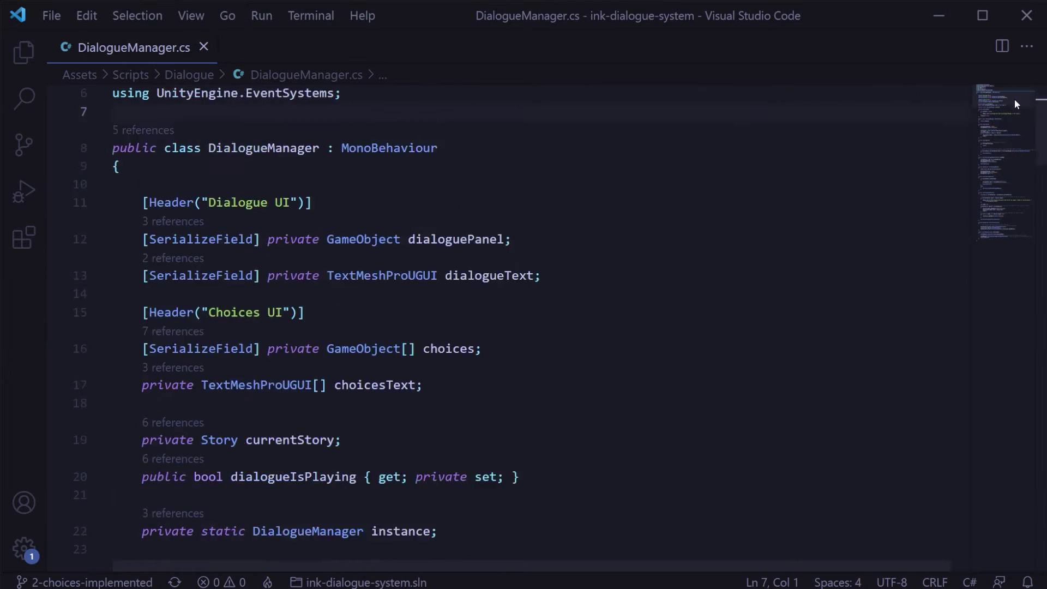
scroll(1015, 125, "down", 10)
left_click_drag(1018, 133, 1025, 192)
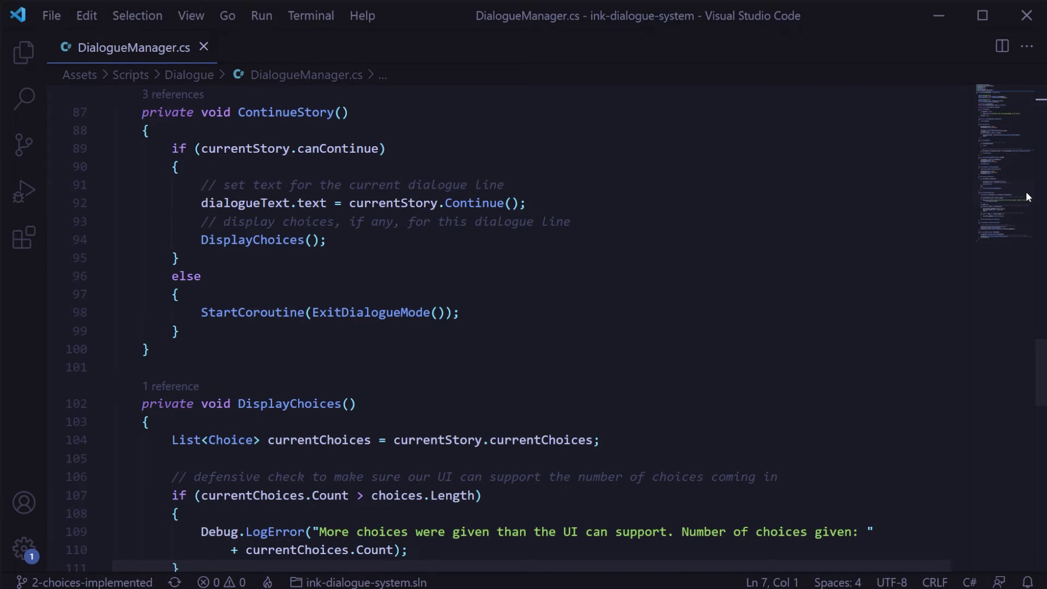
left_click_drag(1026, 191, 1029, 228)
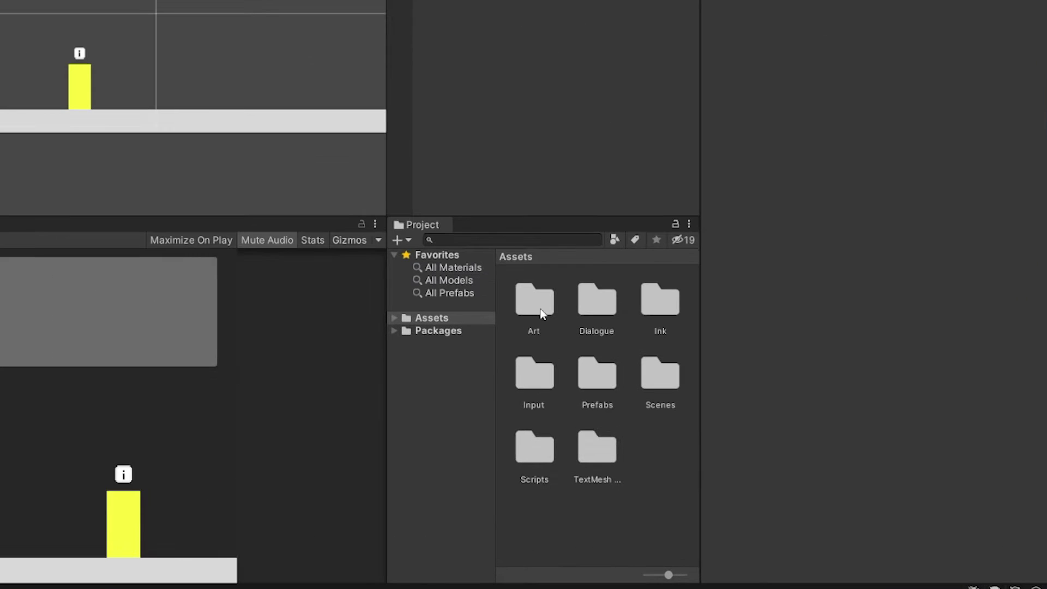
Browse Assets > Art > Portraits through the Default, DrGreen and MsYellow folders
double_click(526, 313)
double_click(526, 298)
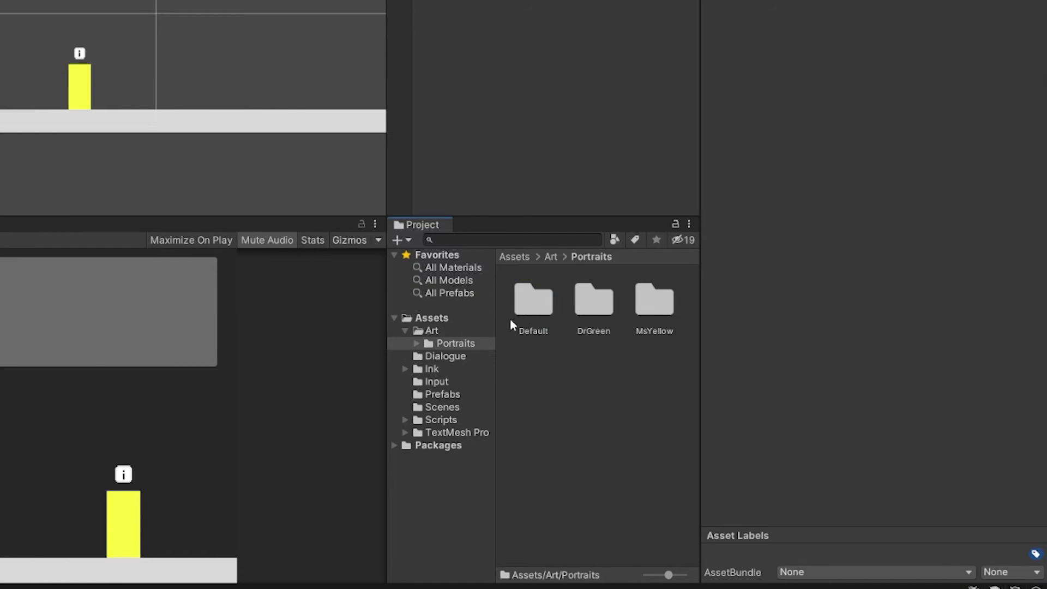
left_click(417, 345)
left_click(459, 358)
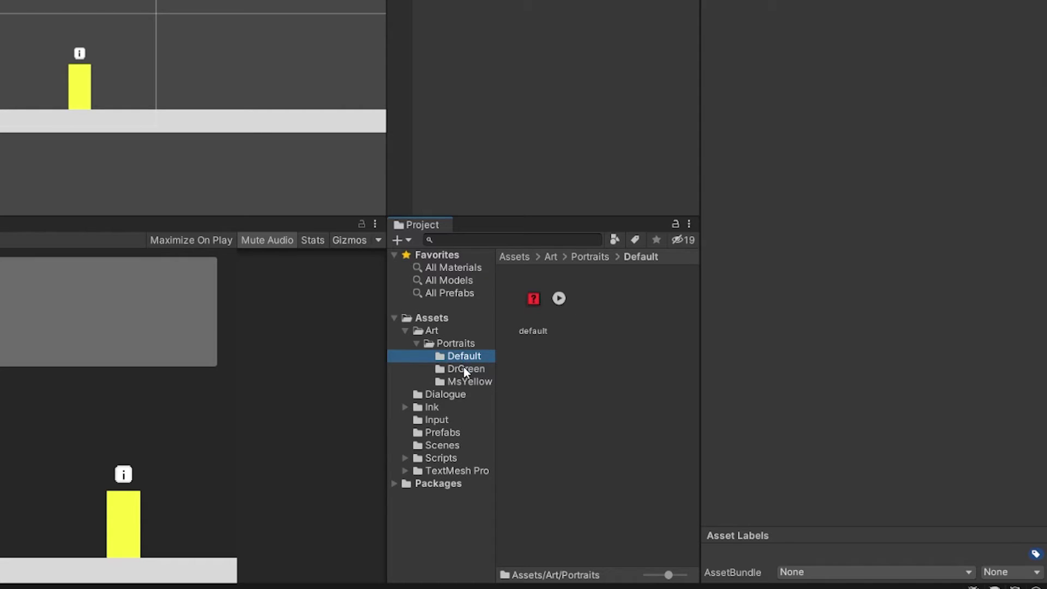
left_click(462, 369)
left_click(467, 382)
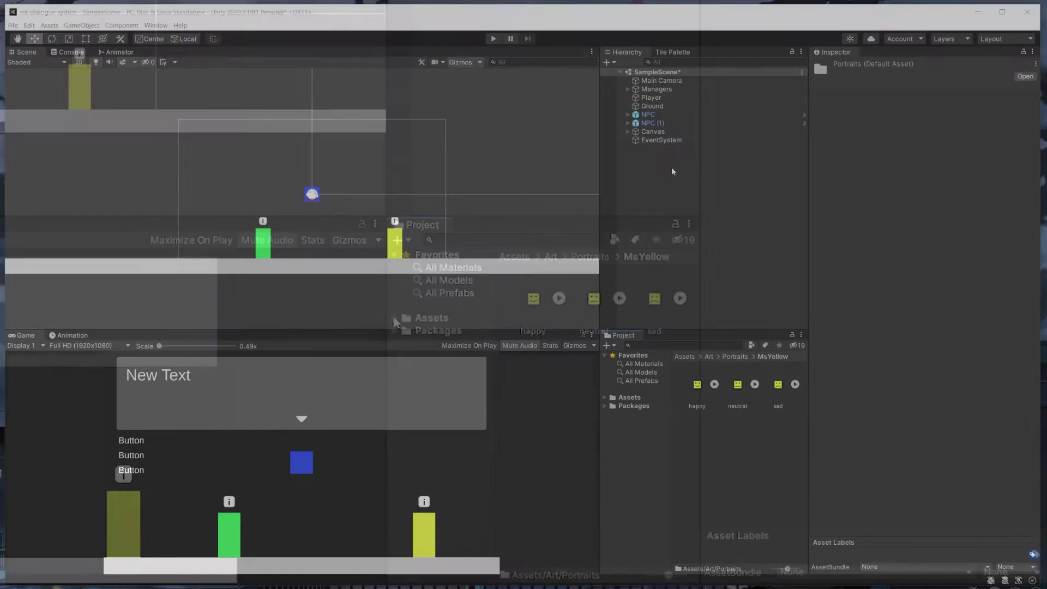
Frame the Canvas in the scene view and select its DialoguePanel child
left_click(663, 131)
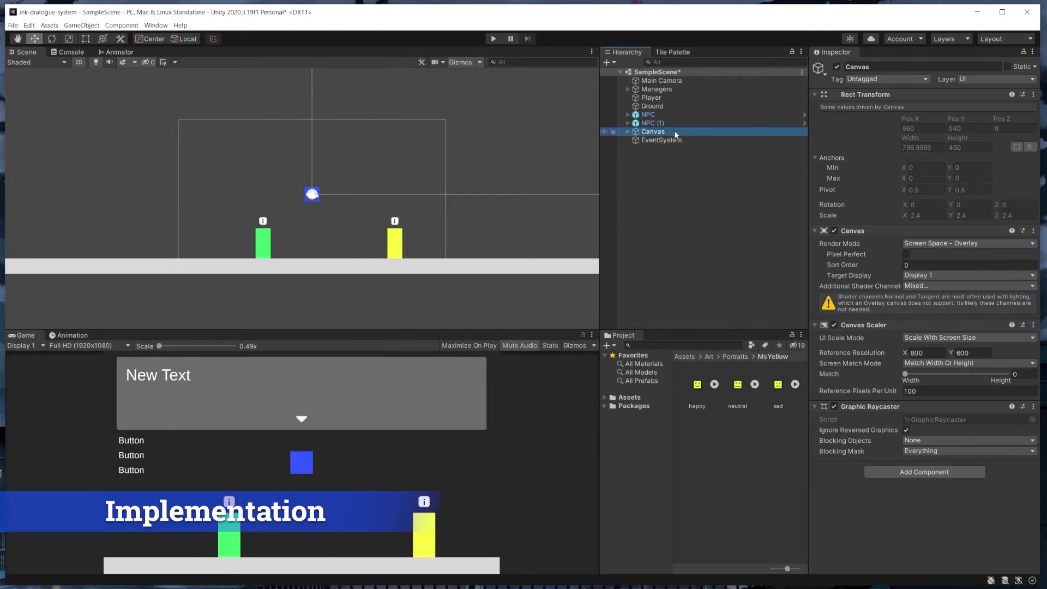
double_click(672, 132)
scroll(300, 226, "up", 4)
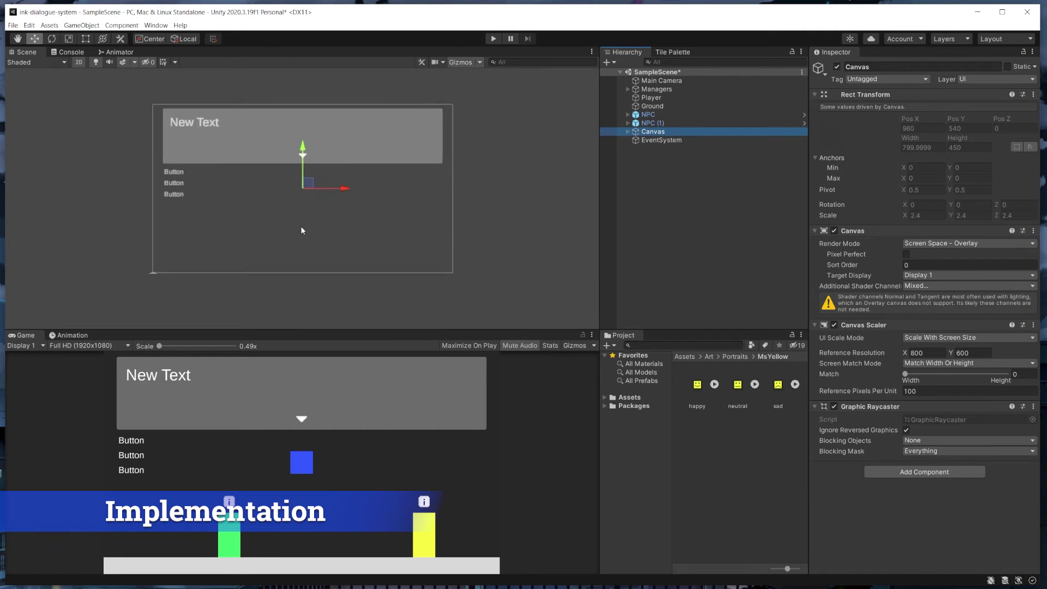
middle_click_drag(293, 215, 324, 236)
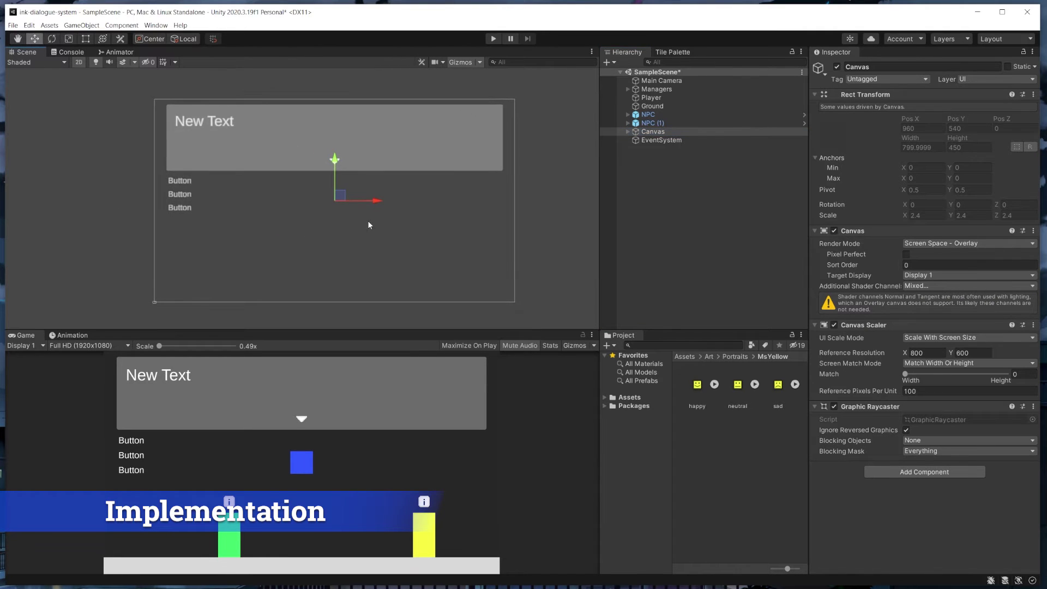
left_click(627, 131)
left_click(663, 140)
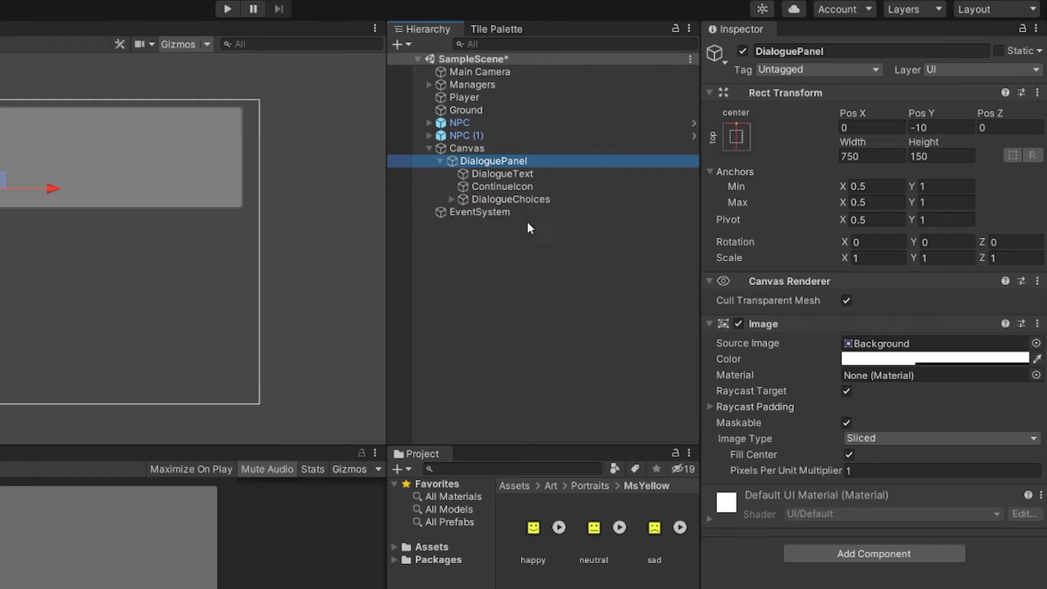
Add a new panel inside DialoguePanel named PortraitFrame
right_click(447, 160)
mouse_move(551, 447)
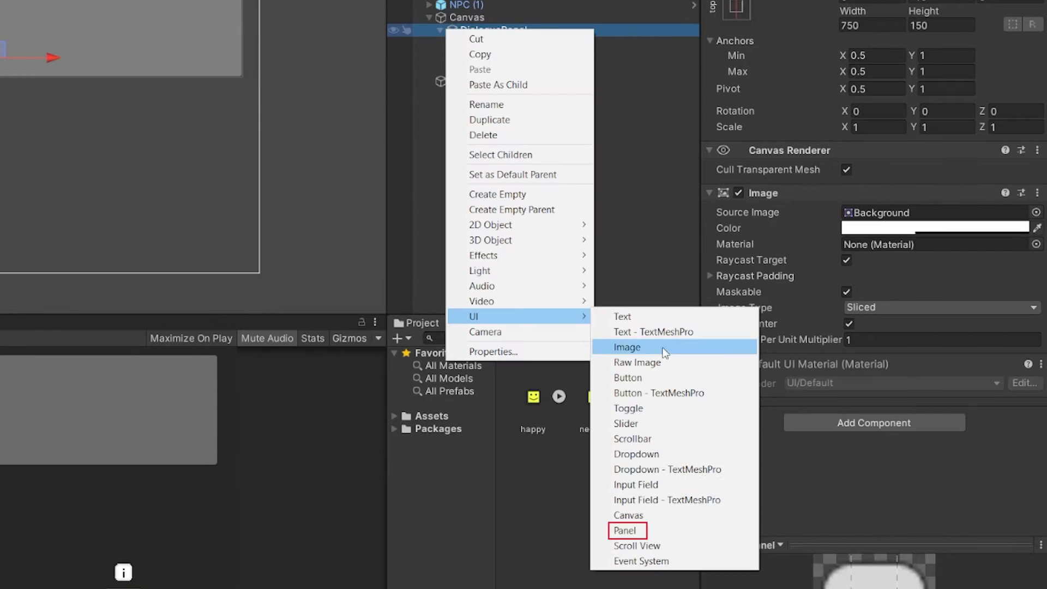
left_click(660, 534)
type("PortraitFrame")
key("Return")
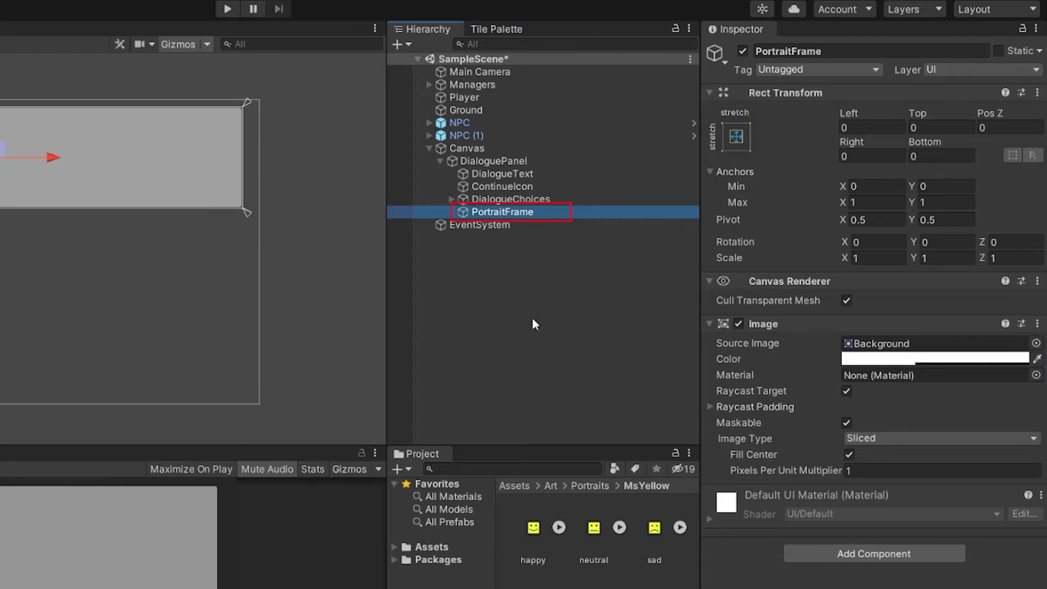
Make the PortraitFrame colour fully opaque black
left_click(921, 360)
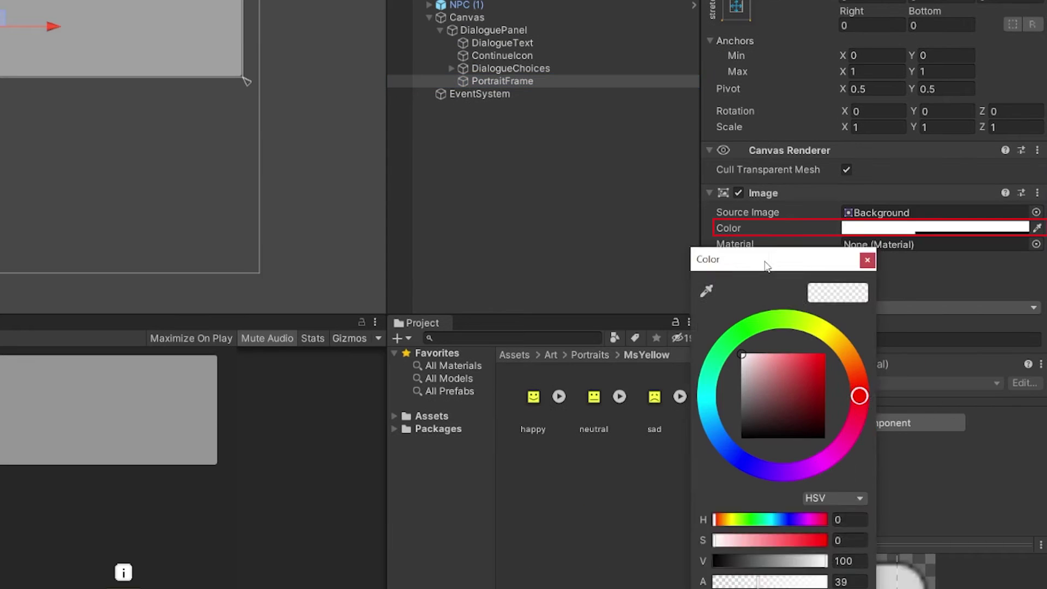
left_click_drag(568, 466, 522, 557)
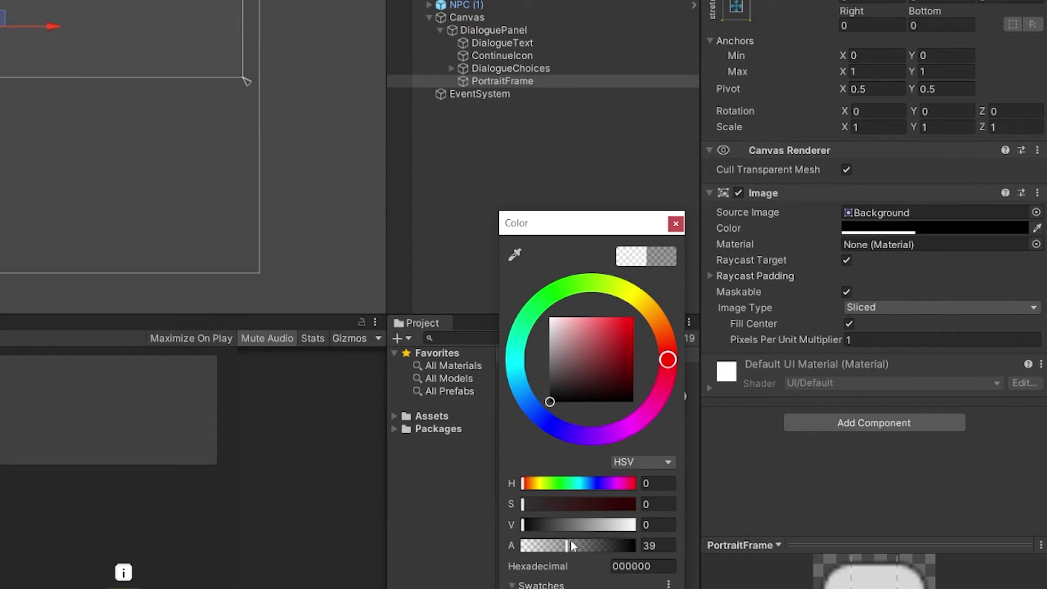
left_click_drag(572, 536, 641, 556)
left_click(676, 225)
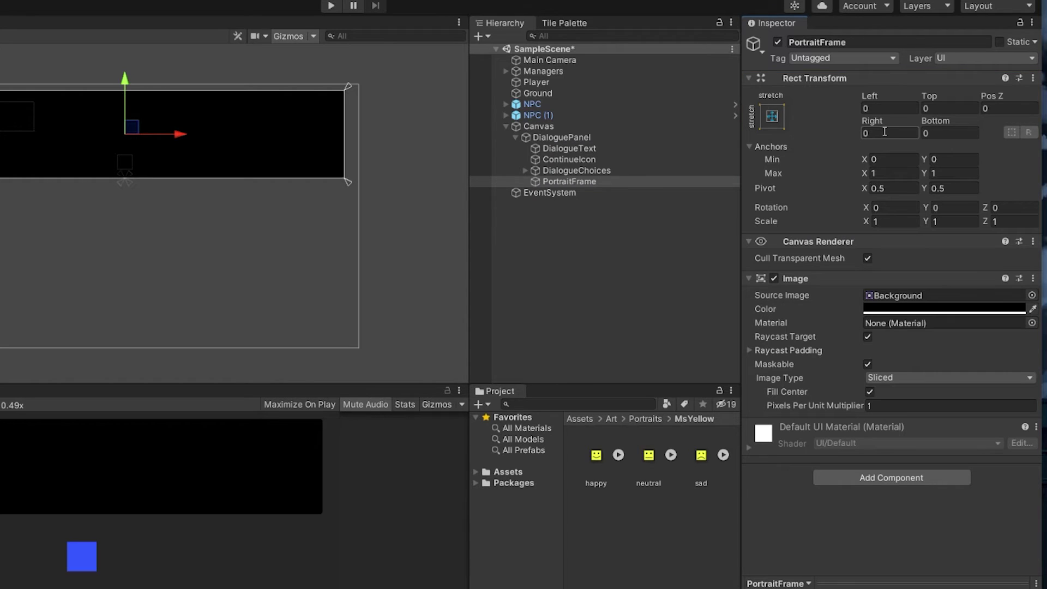
Anchor PortraitFrame middle-right, size it 140×140, and set Pos X to -5
left_click(773, 117)
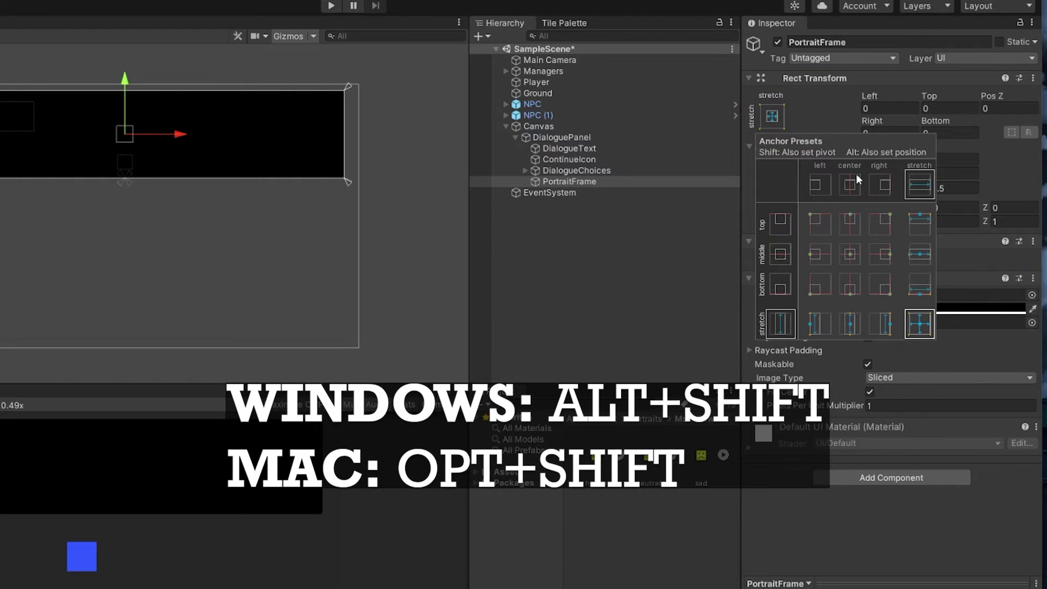
left_click(879, 254, "alt+shift")
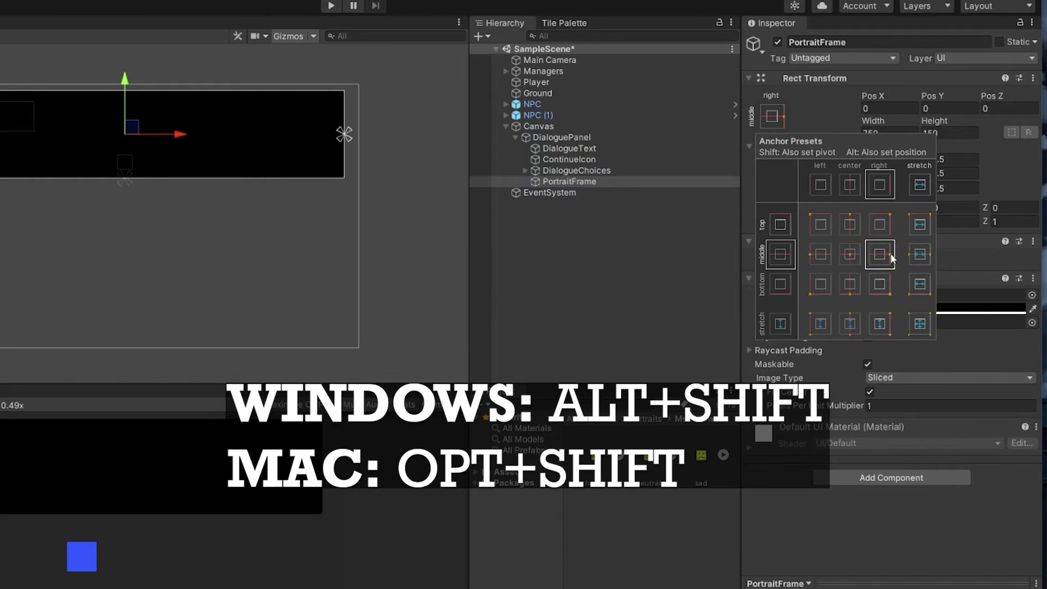
left_click(897, 135)
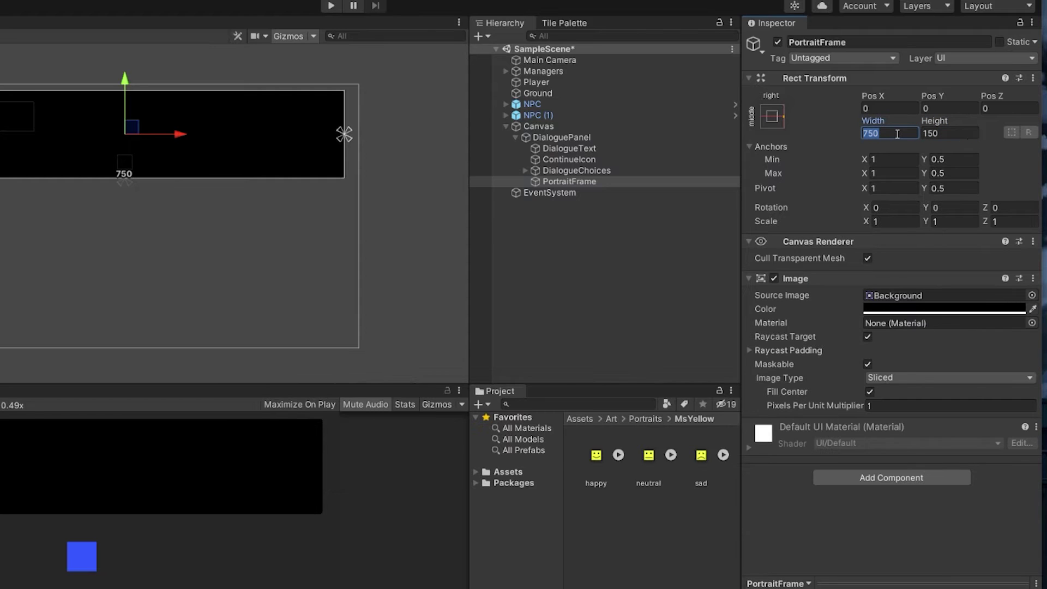
type("140")
key("Tab")
type("140")
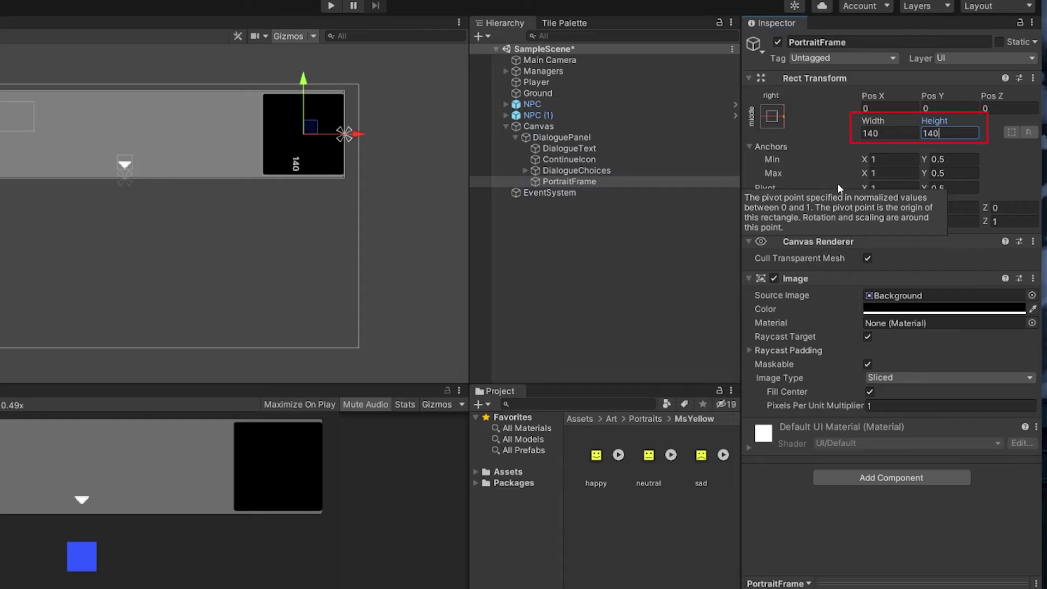
left_click(880, 111)
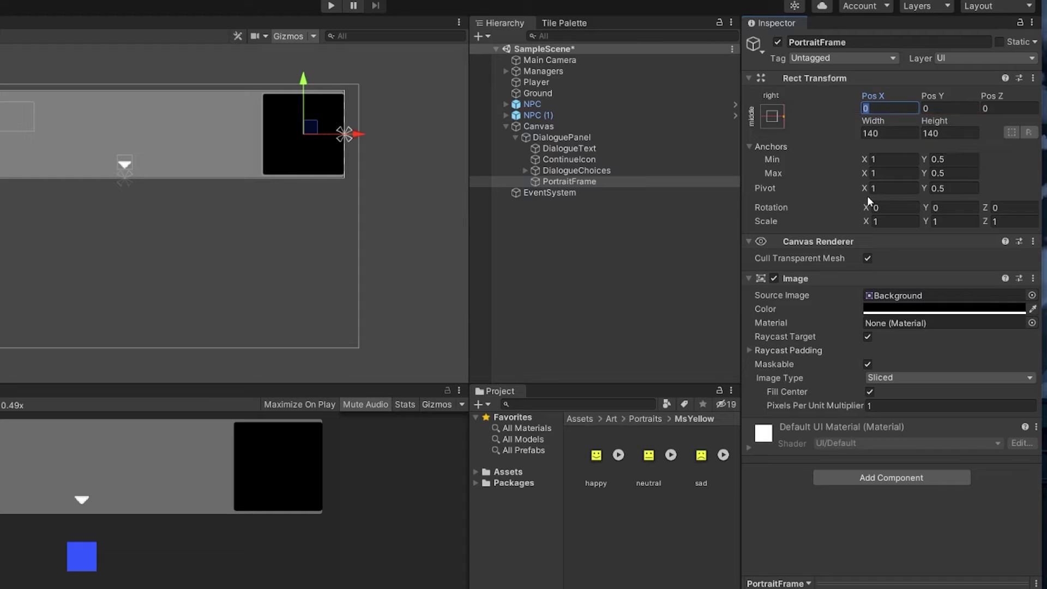
type("-5")
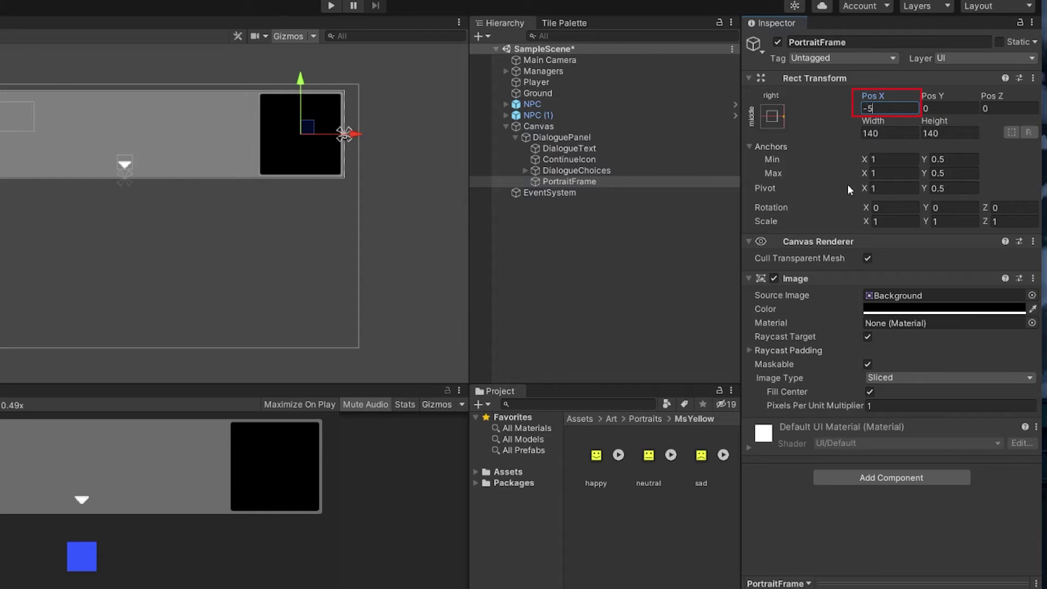
left_click(822, 224)
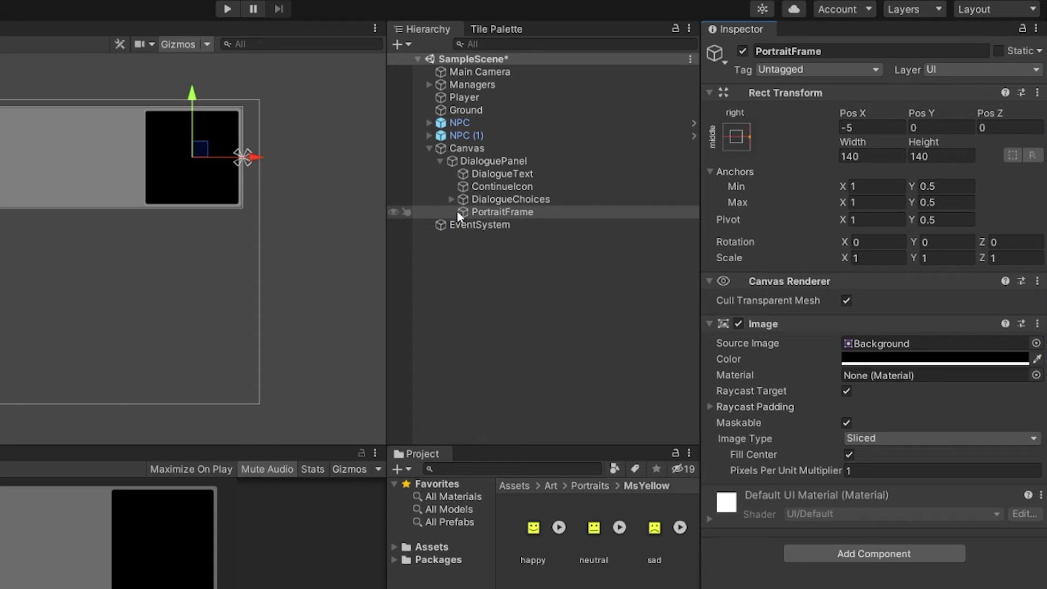
Add a 130×130 Image named PortraitImage inside PortraitFrame
right_click(526, 183)
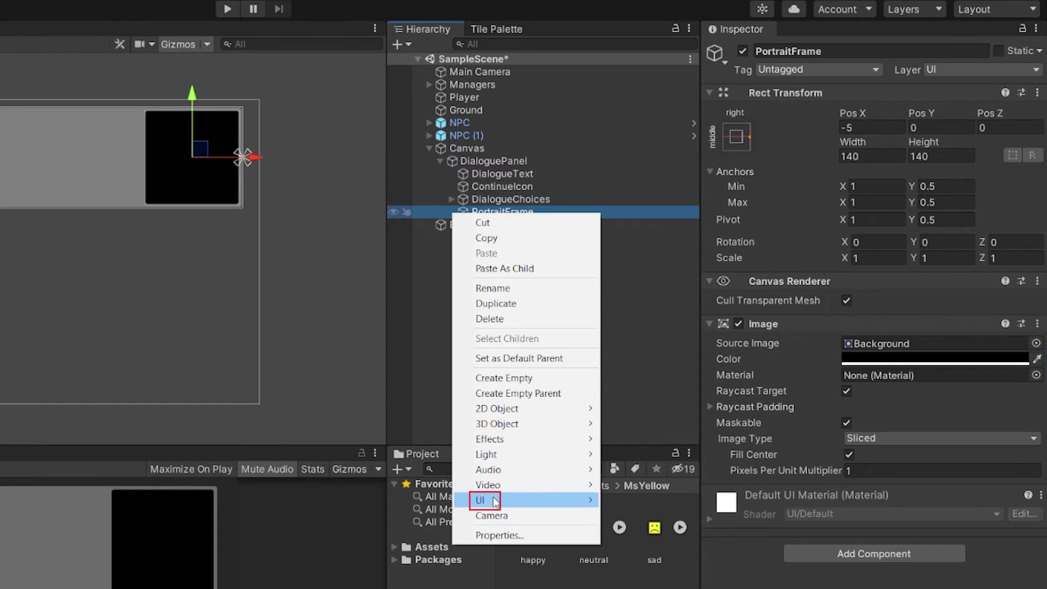
mouse_move(490, 500)
left_click(672, 537)
type("PortraitImage")
key("Return")
left_click(846, 157)
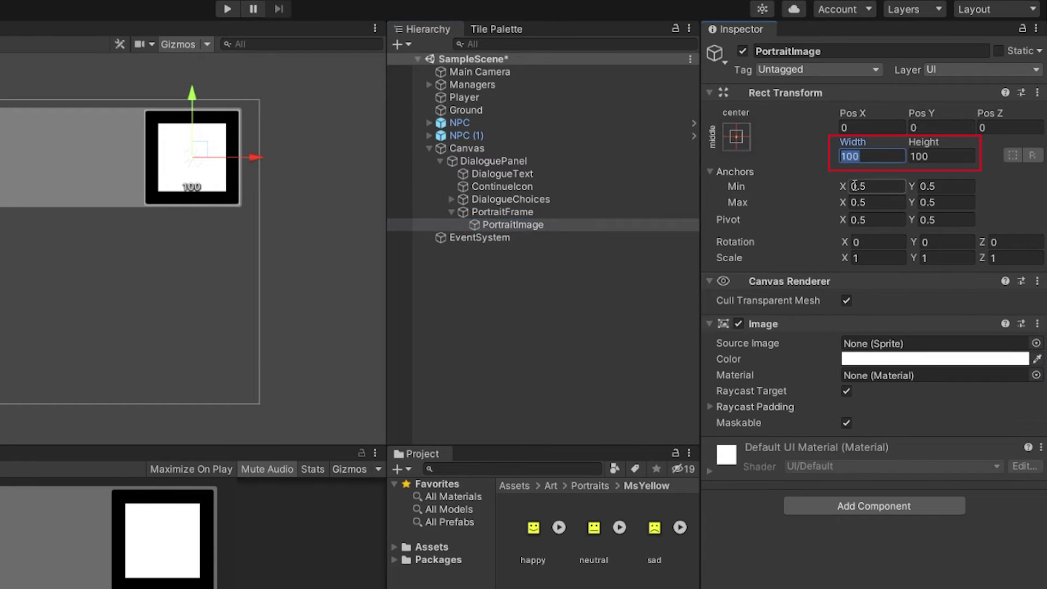
type("130")
key("Tab")
type("130")
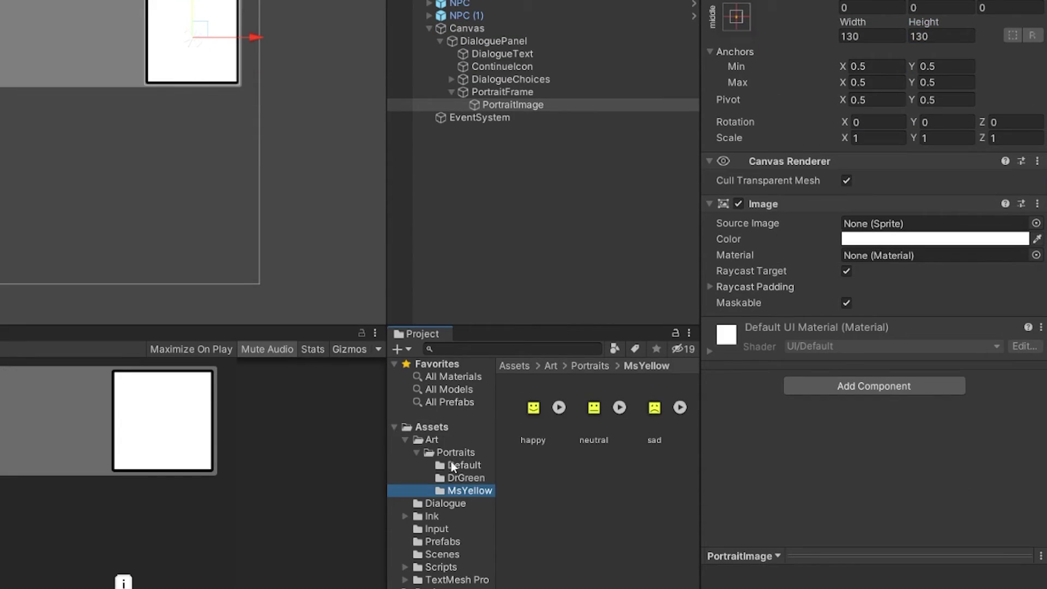
Set PortraitImage's Source Image to the Default 'default' question-mark sprite
left_click(454, 452)
left_click(474, 465)
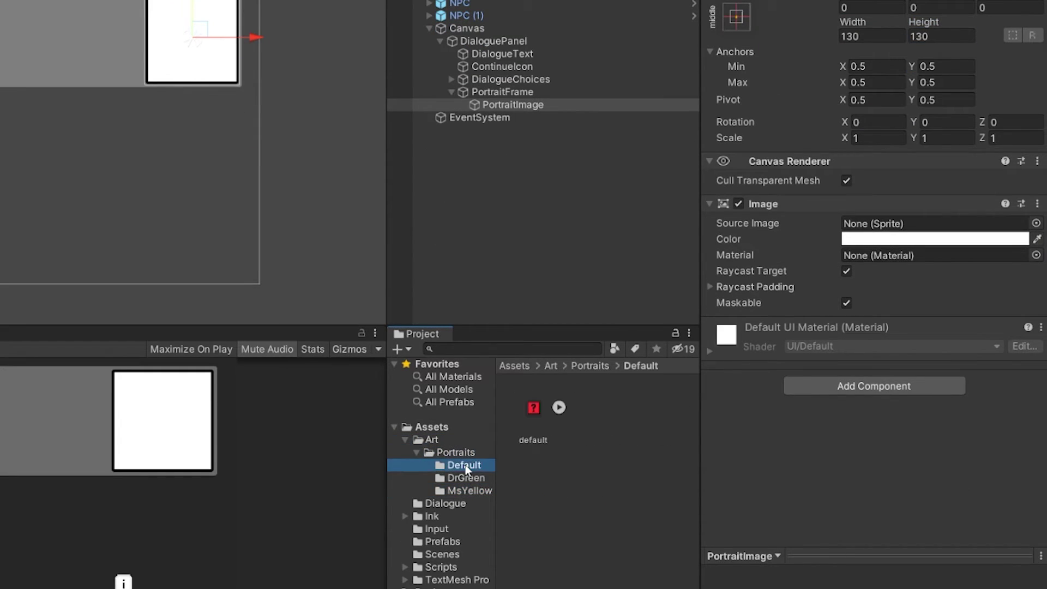
left_click_drag(532, 410, 829, 235)
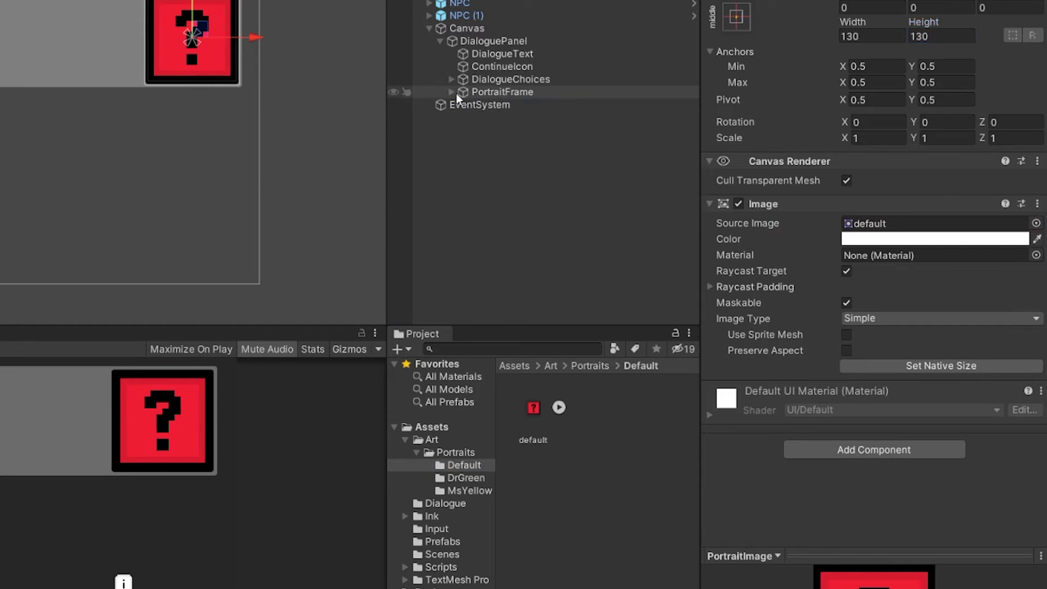
Collapse PortraitFrame and select DialoguePanel in the hierarchy
left_click(451, 92)
left_click(591, 128)
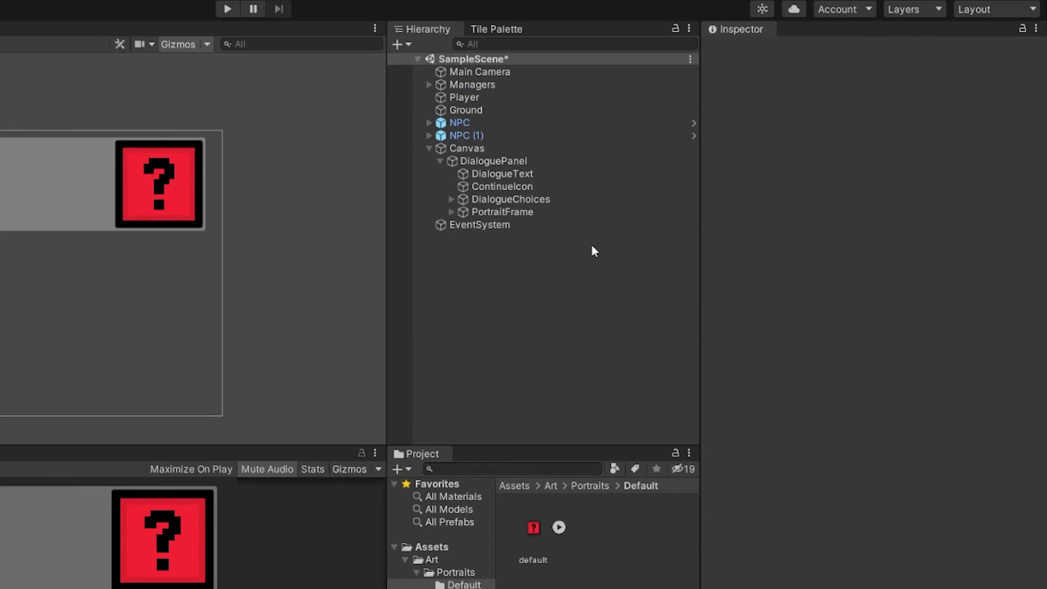
left_click(490, 161)
right_click(447, 161)
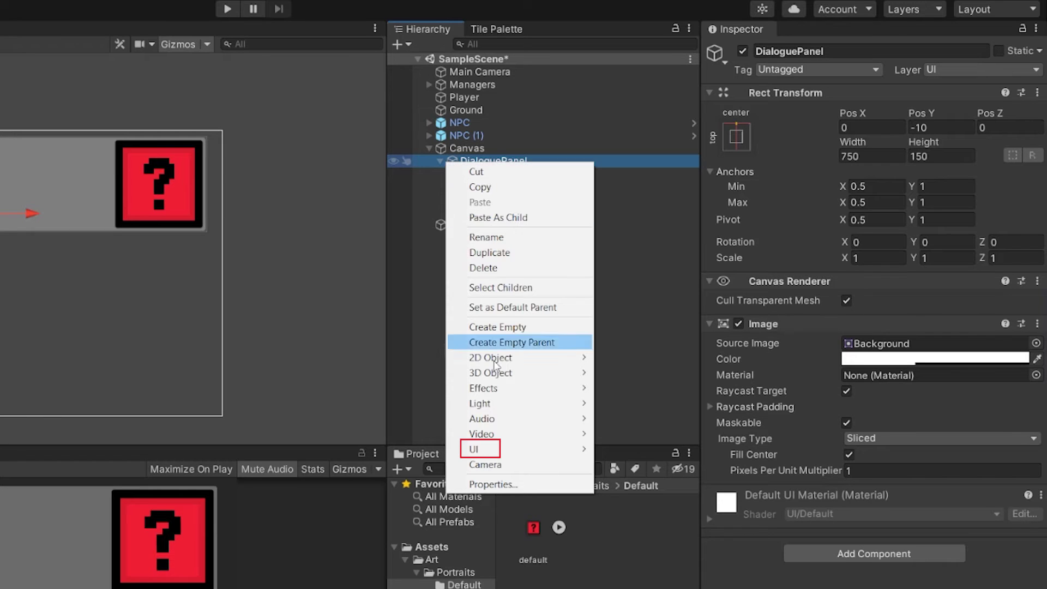
Add a UI Panel named SpeakerFrame under DialoguePanel
mouse_move(490, 449)
left_click(625, 543)
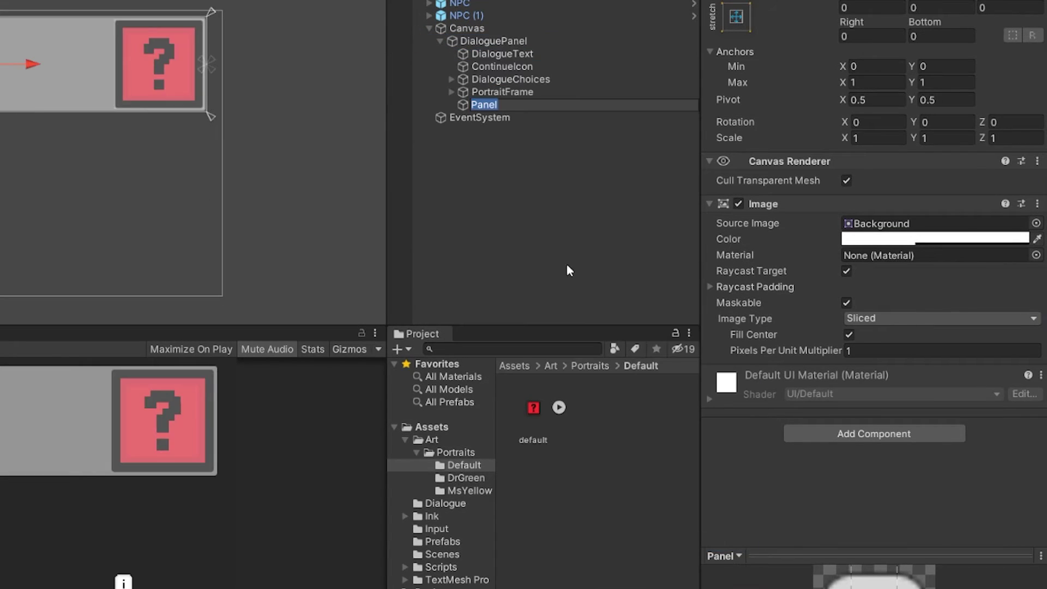
type("SpeakerFrame")
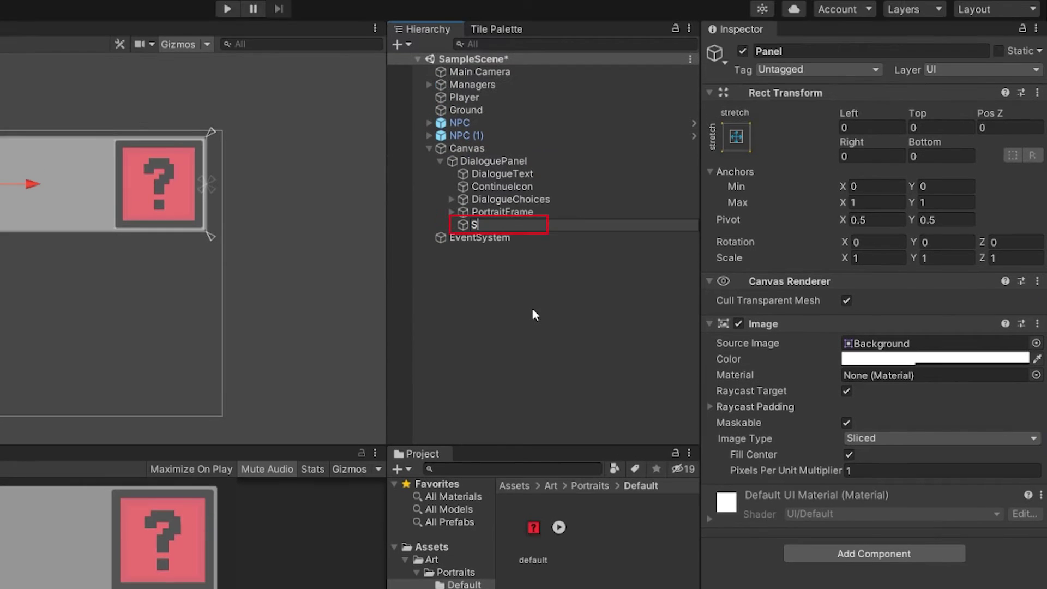
key("Return")
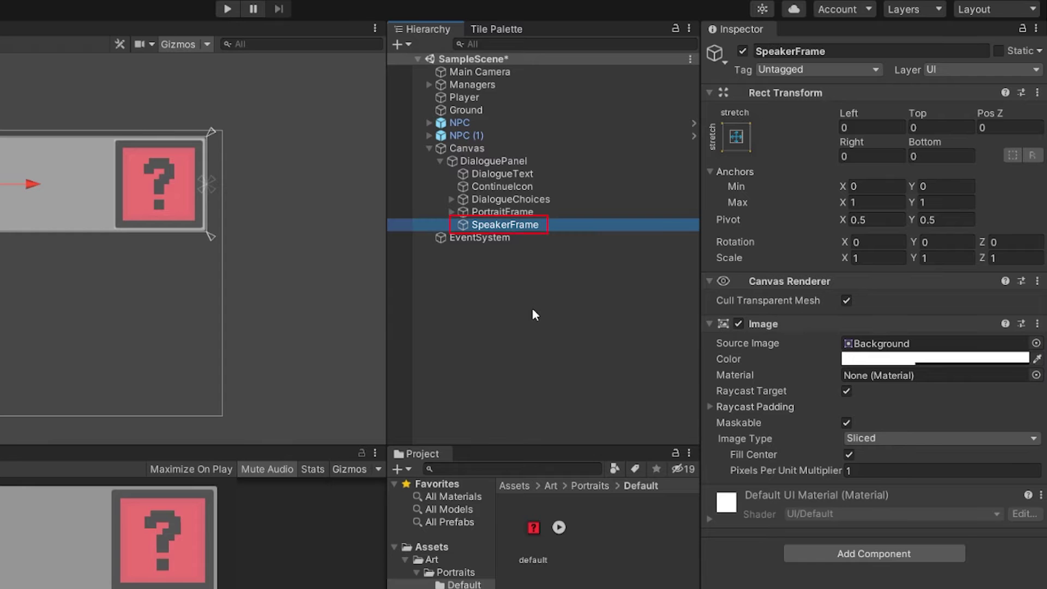
Tint SpeakerFrame dark grey (404040)
left_click(935, 358)
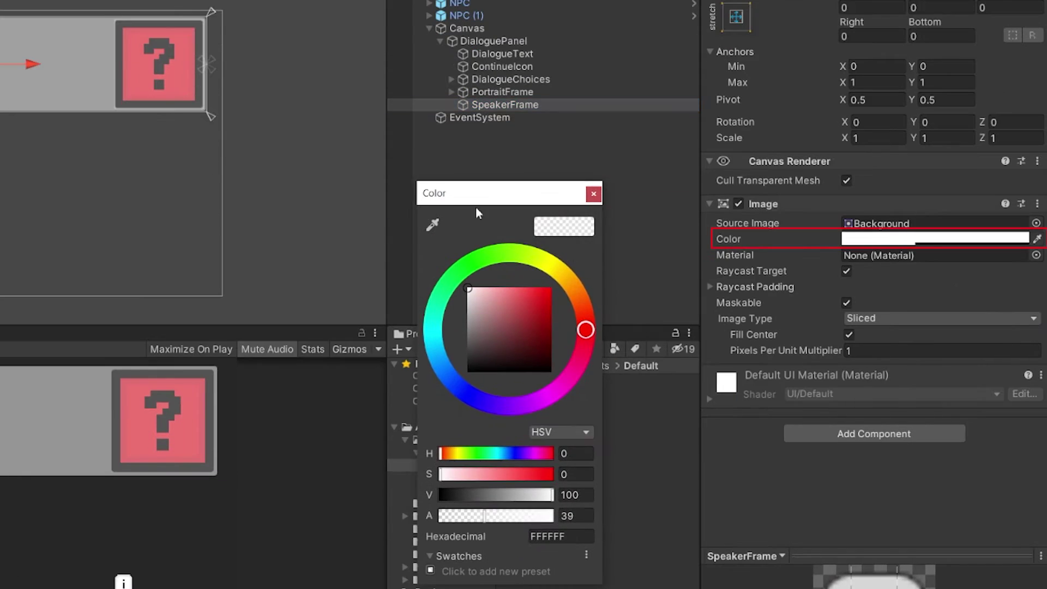
type("25")
key("Tab")
type("40")
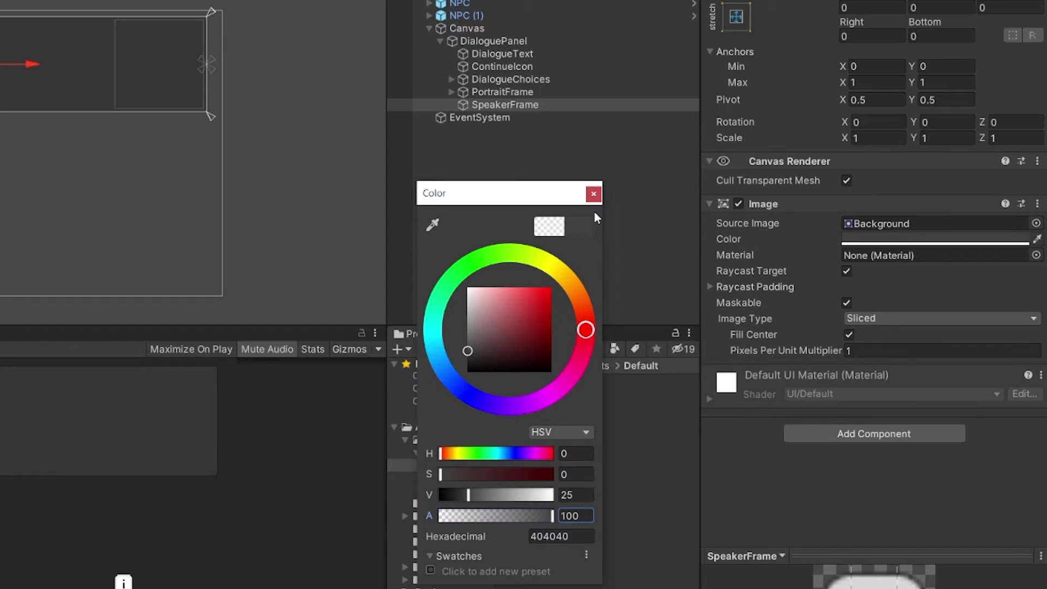
left_click(593, 193)
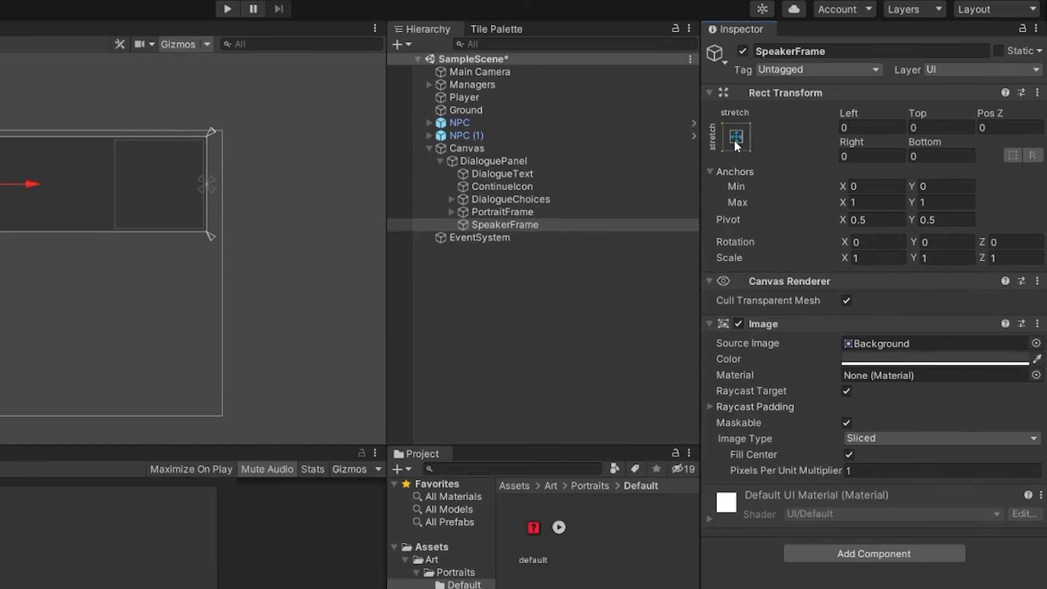
Anchor SpeakerFrame bottom-right, resize it and position it past the panel's corner
left_click(736, 139)
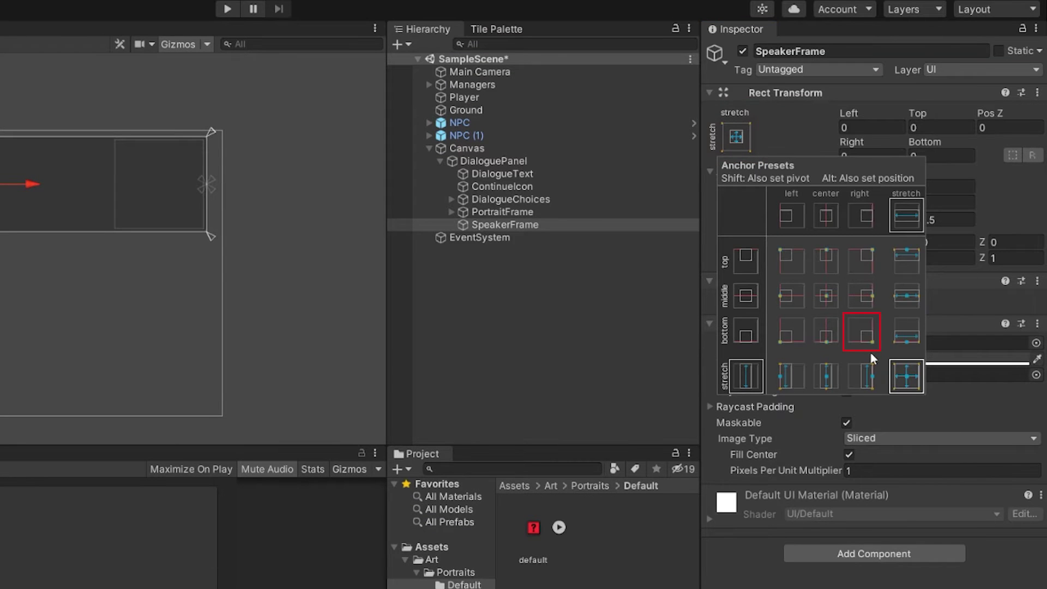
left_click(860, 331)
left_click(870, 156)
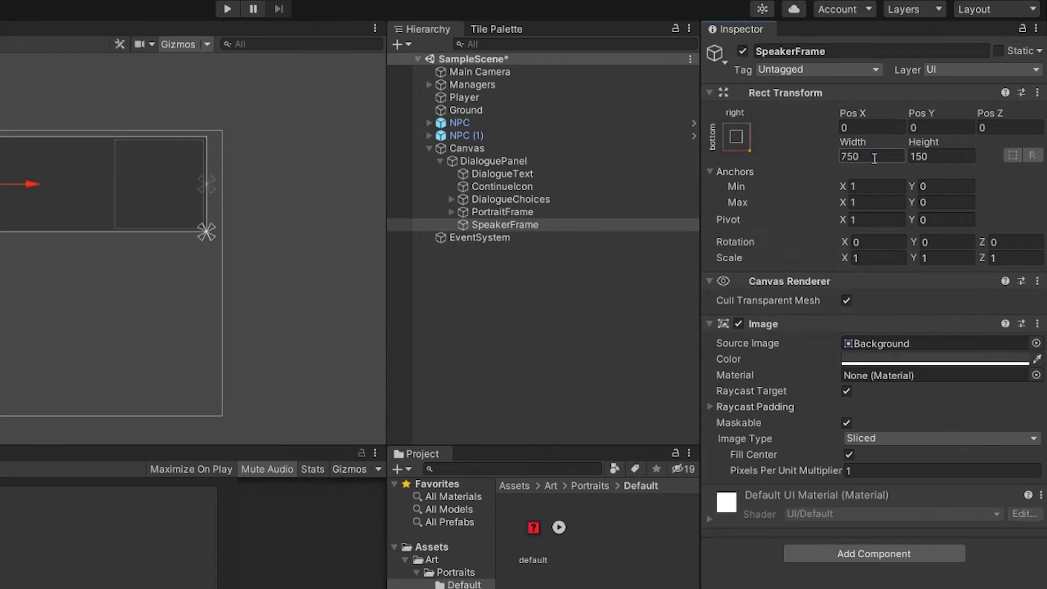
type("400")
key("Tab")
type("80")
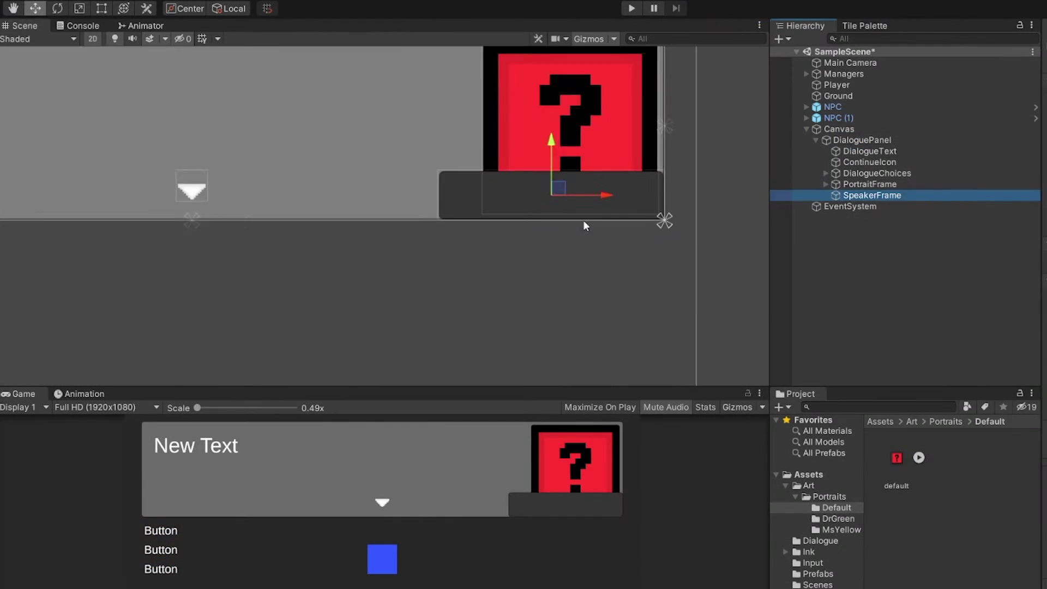
left_click_drag(521, 264, 543, 264)
left_click_drag(487, 214, 486, 225)
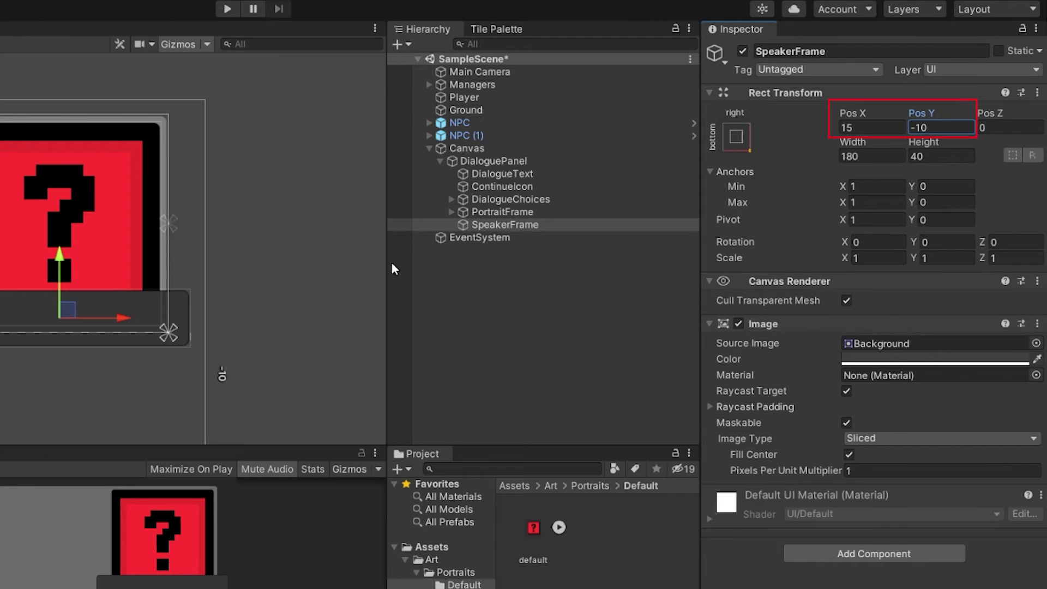
Duplicate SpeakerFrame as Border and nest it inside SpeakerFrame
left_click(523, 225)
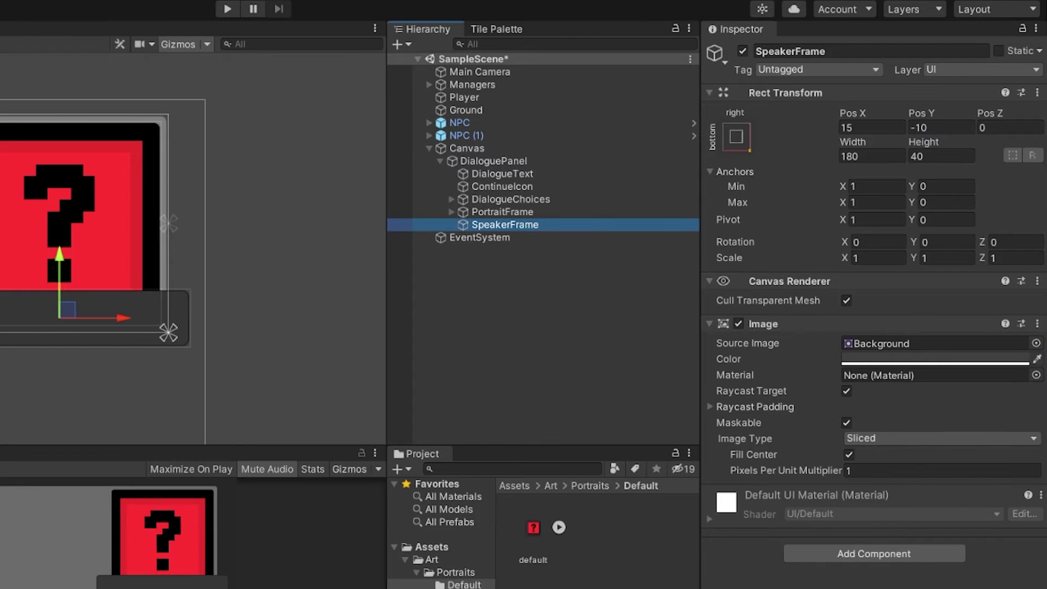
left_click(625, 268)
left_click(543, 225)
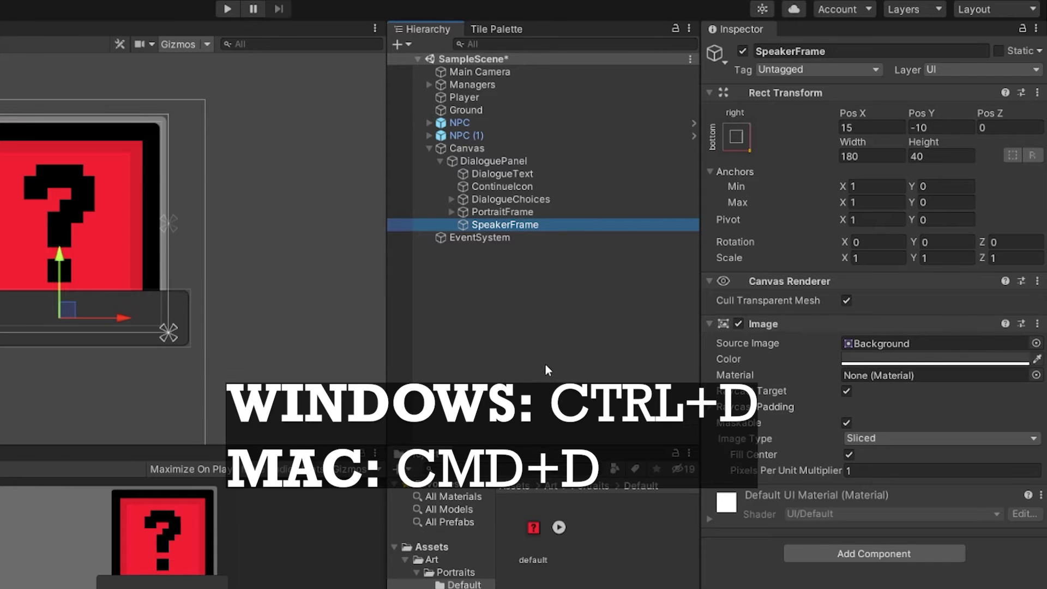
key("ctrl+d")
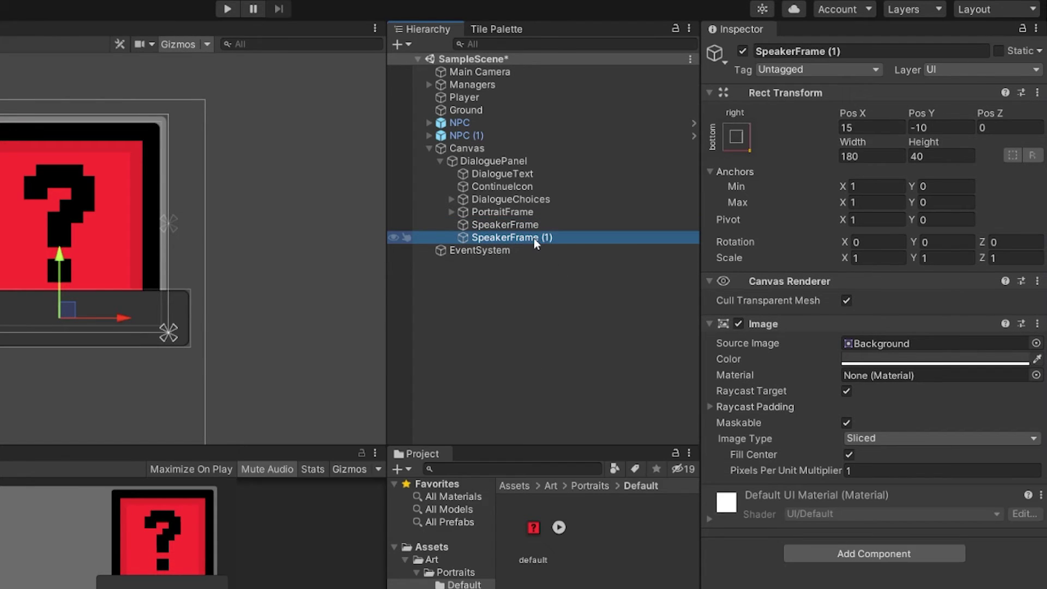
key("F2")
type("Border")
key("Return")
left_click_drag(513, 238, 515, 225)
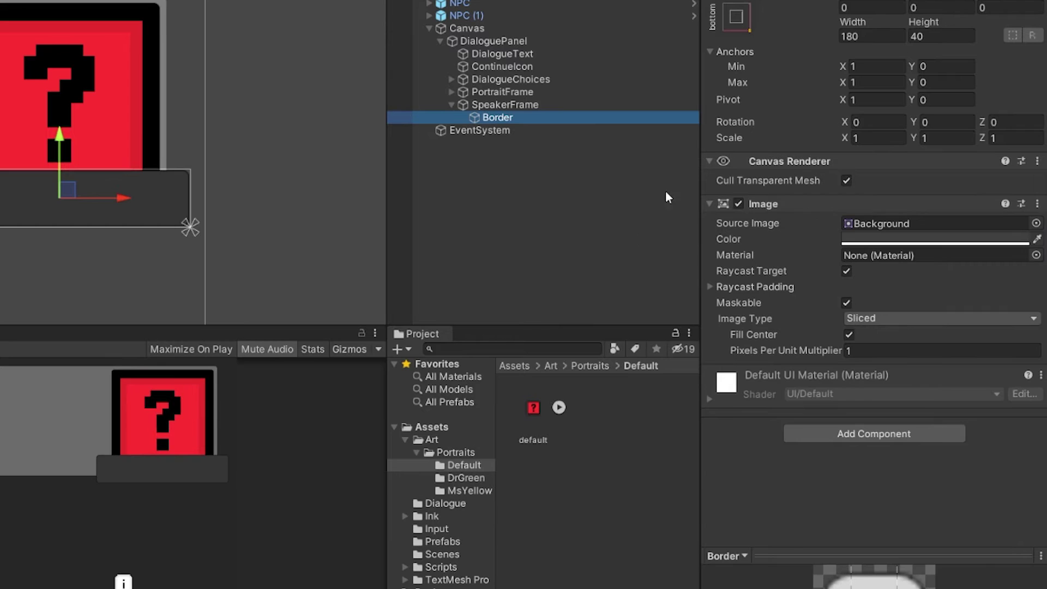
Make Border a black hollow outline with Fill Center turned off
left_click(936, 359)
left_click_drag(984, 328, 407, 330)
left_click_drag(407, 210, 532, 188)
left_click_drag(483, 490, 398, 495)
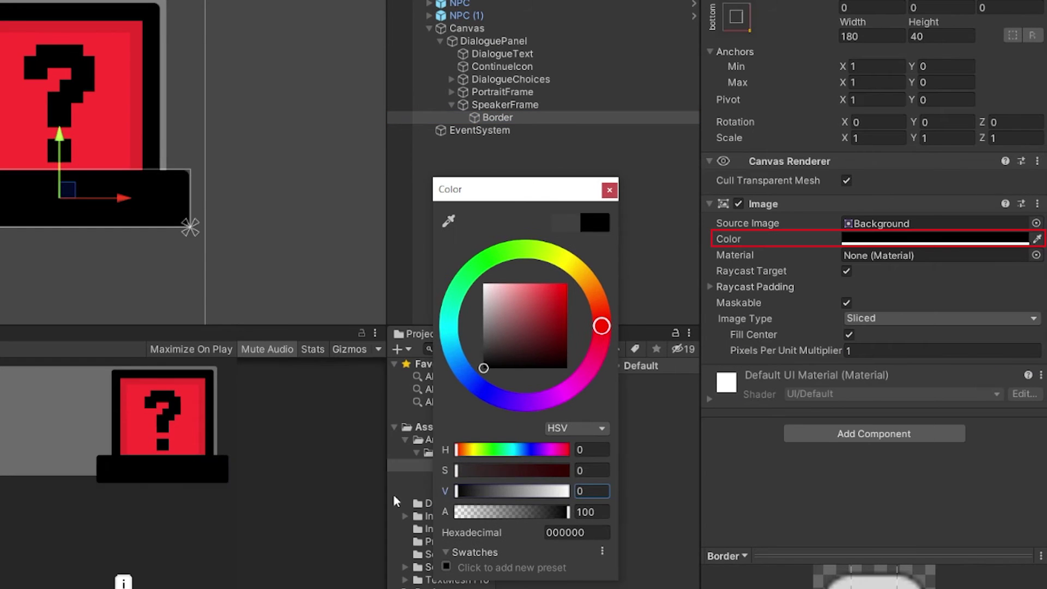
left_click(607, 188)
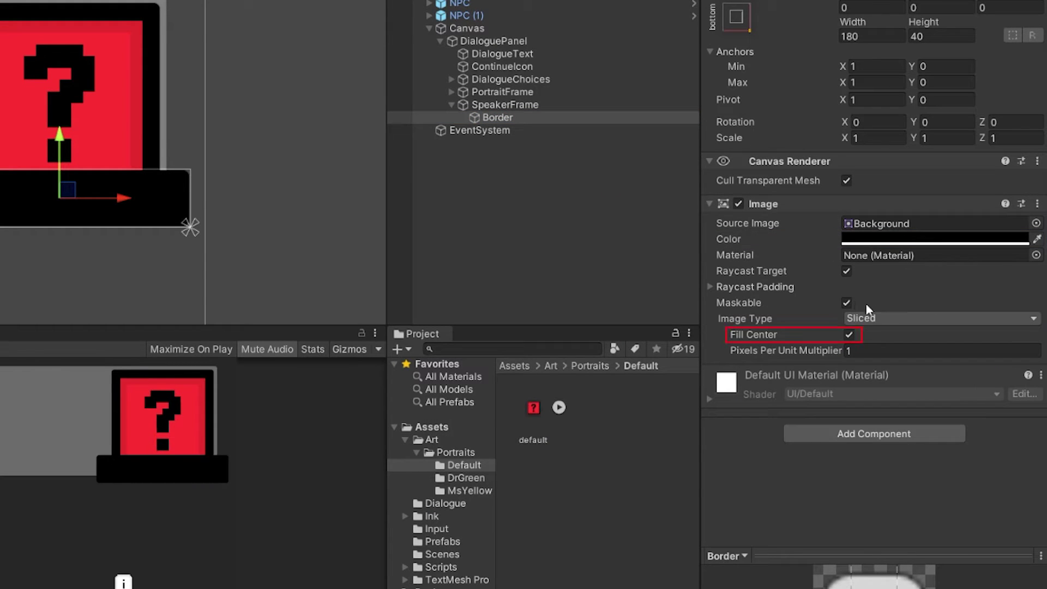
left_click(849, 335)
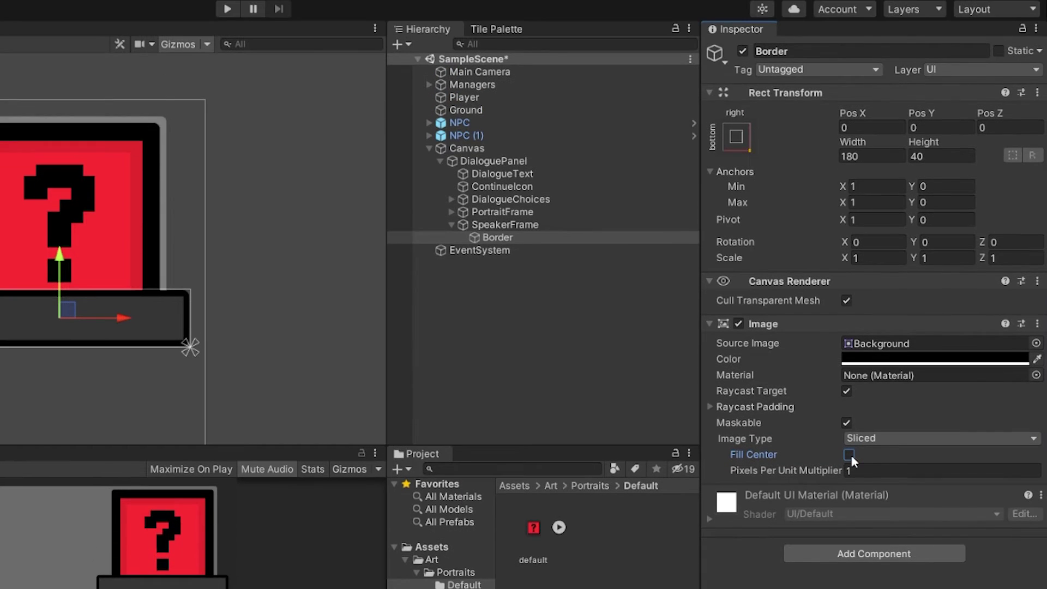
left_click(489, 108)
Add a TextMeshPro text named DisplayNameText inside SpeakerFrame
right_click(489, 228)
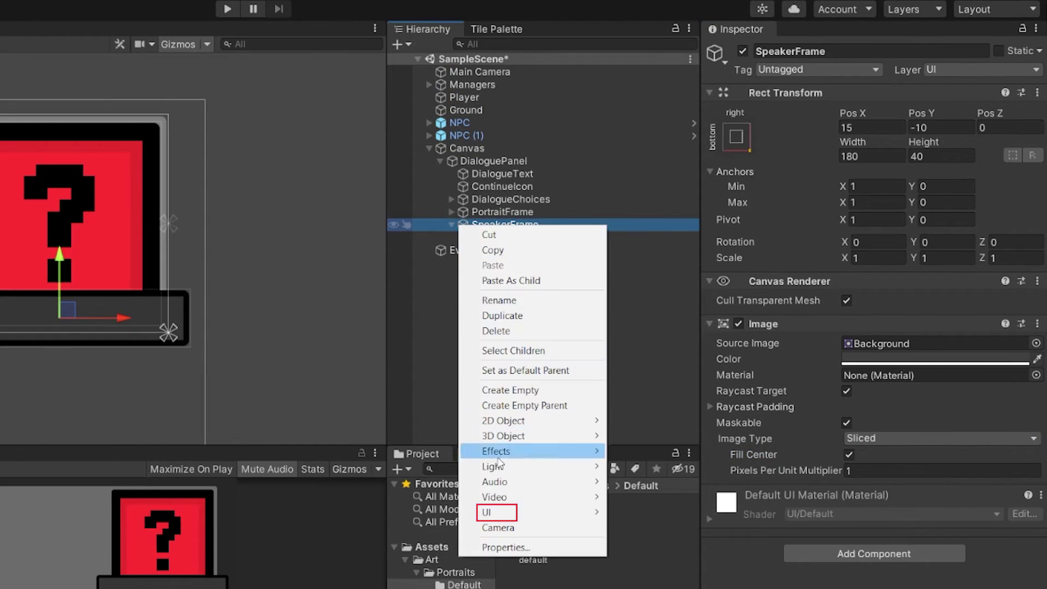
mouse_move(509, 518)
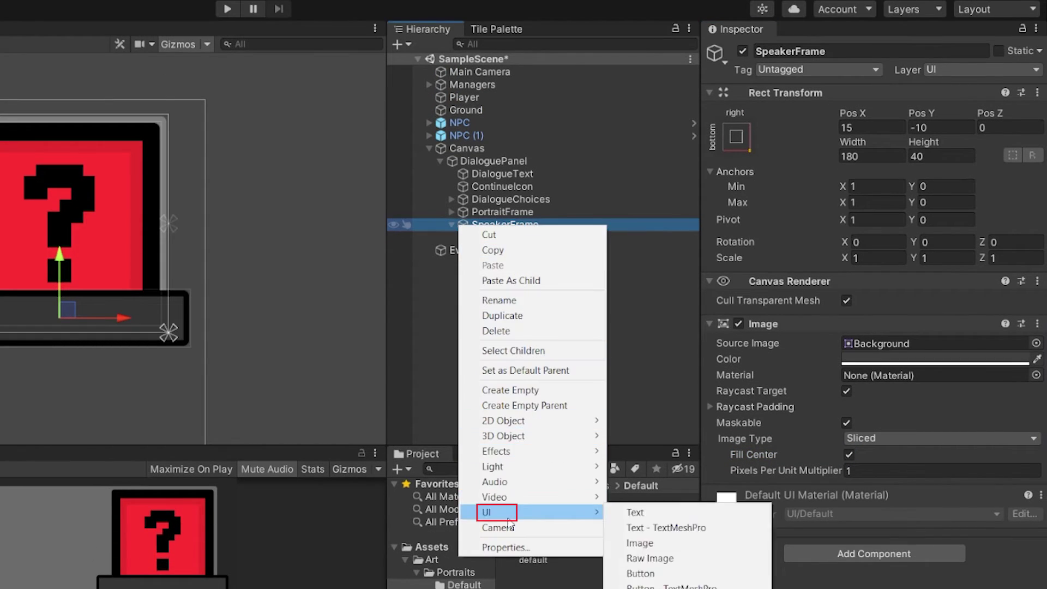
left_click(734, 529)
type("DisplayNameText")
key("Return")
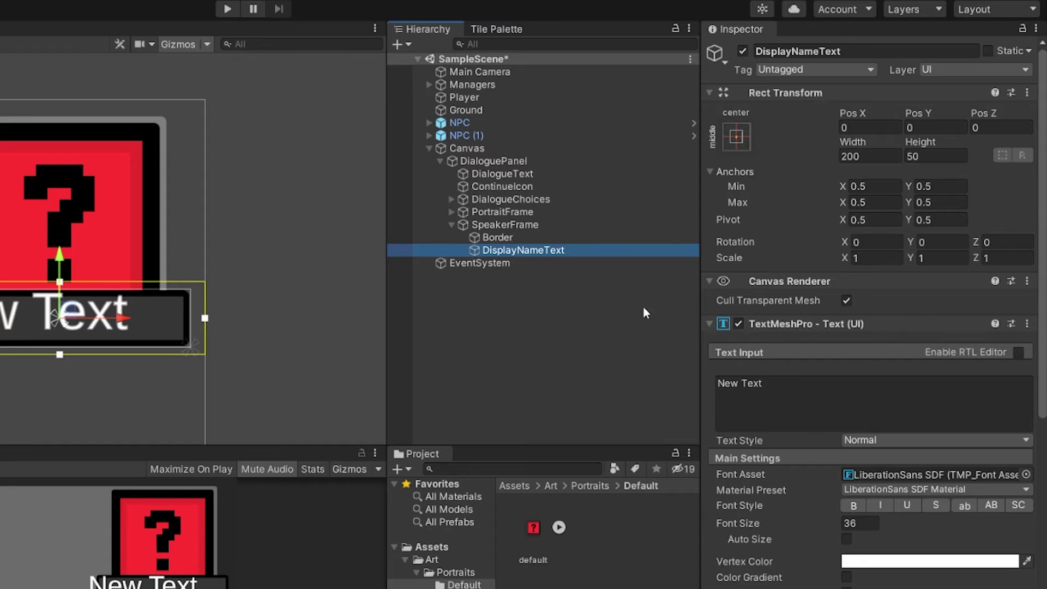
Set DisplayNameText to '???' at font size 28, centred horizontally and vertically
left_click(802, 381)
type("???")
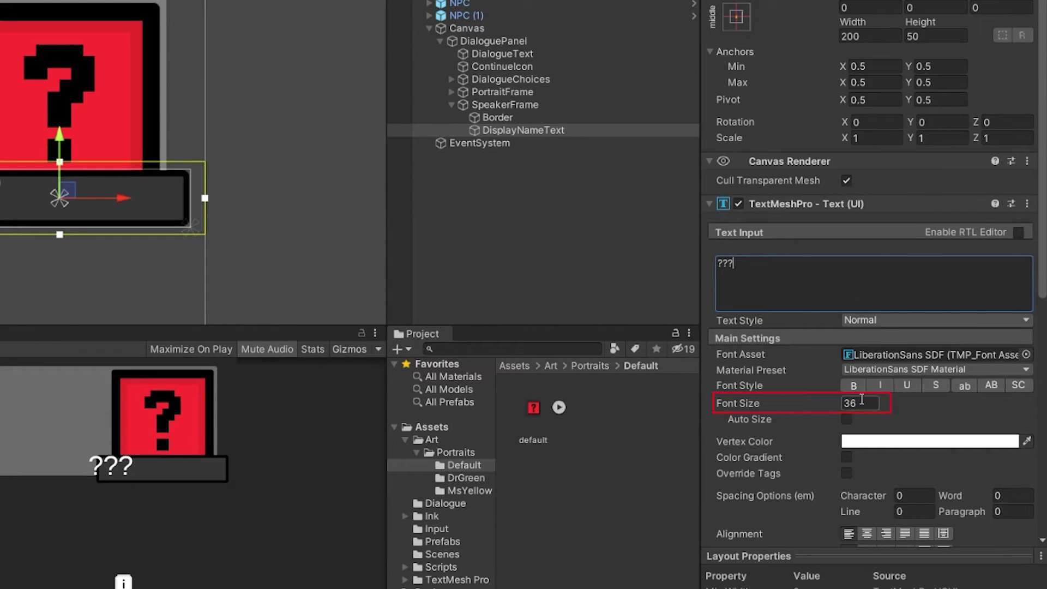
left_click(862, 400)
type("28")
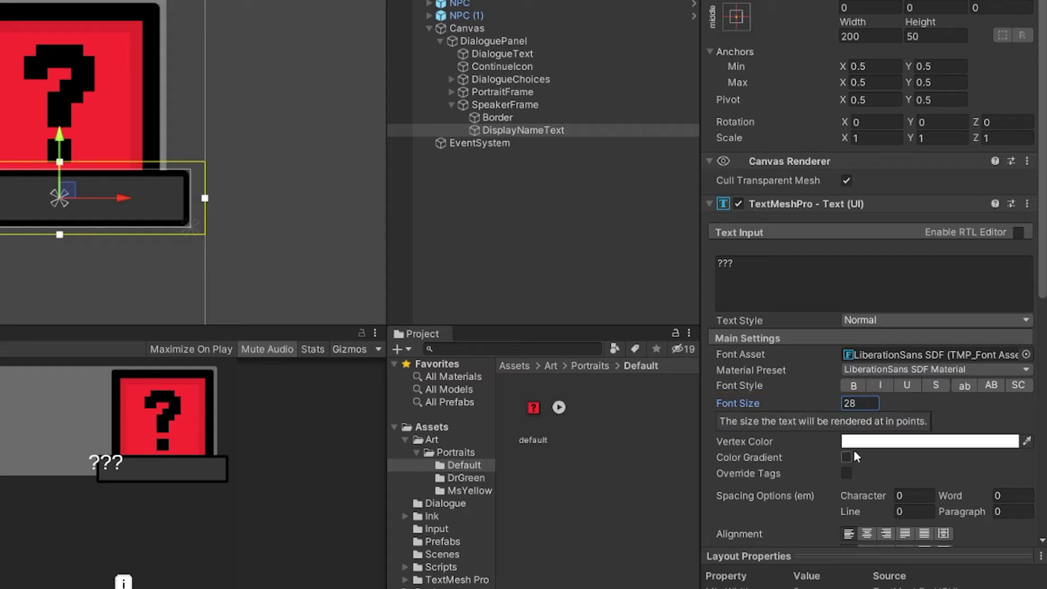
scroll(840, 382, "down", 5)
scroll(825, 290, "up", 3)
left_click(866, 390)
left_click(867, 409)
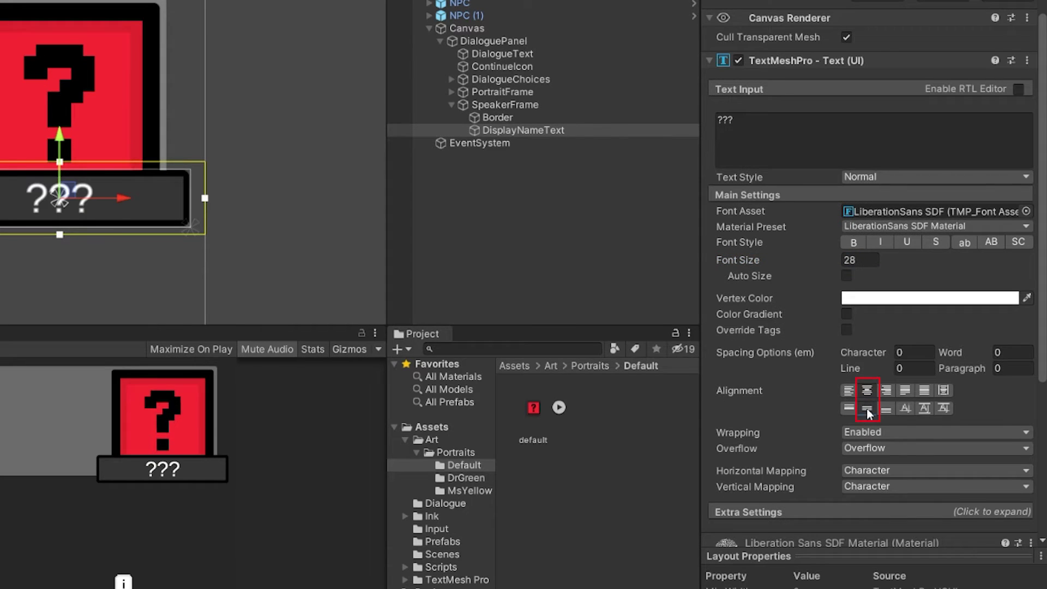
Resize DisplayNameText's rect so all four edges sit inside the speaker box
left_click(949, 250)
scroll(426, 347, "up", 5)
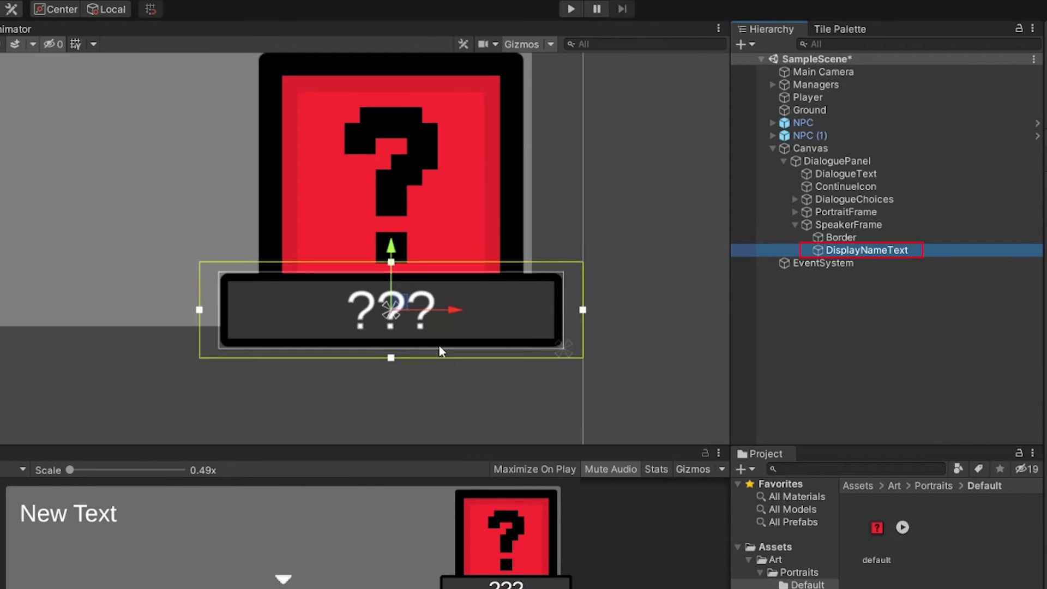
left_click_drag(389, 206, 389, 236)
left_click_drag(707, 286, 657, 300)
left_click_drag(389, 365, 387, 335)
left_click_drag(70, 285, 119, 292)
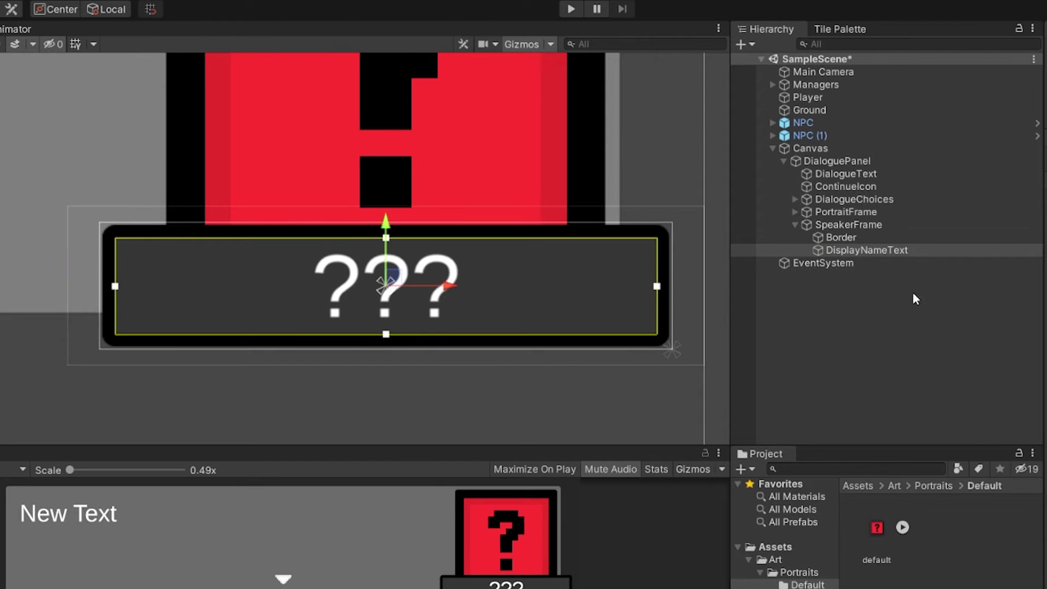
scroll(423, 364, "down", 4)
middle_click_drag(205, 338, 202, 315)
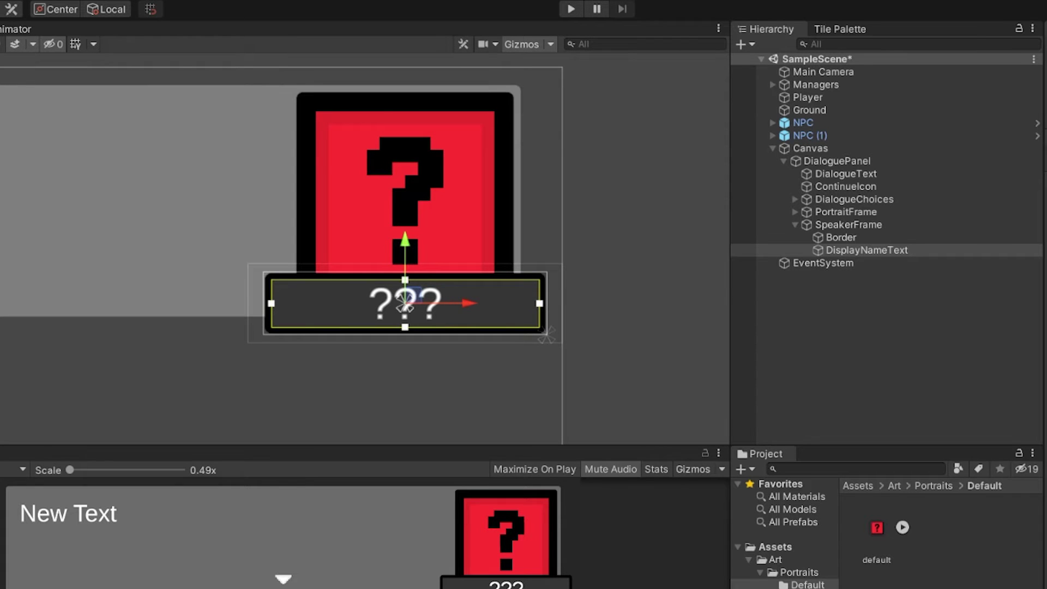
Pull DialogueText's right edge in so it clears the portrait
left_click(837, 223)
left_click(794, 224)
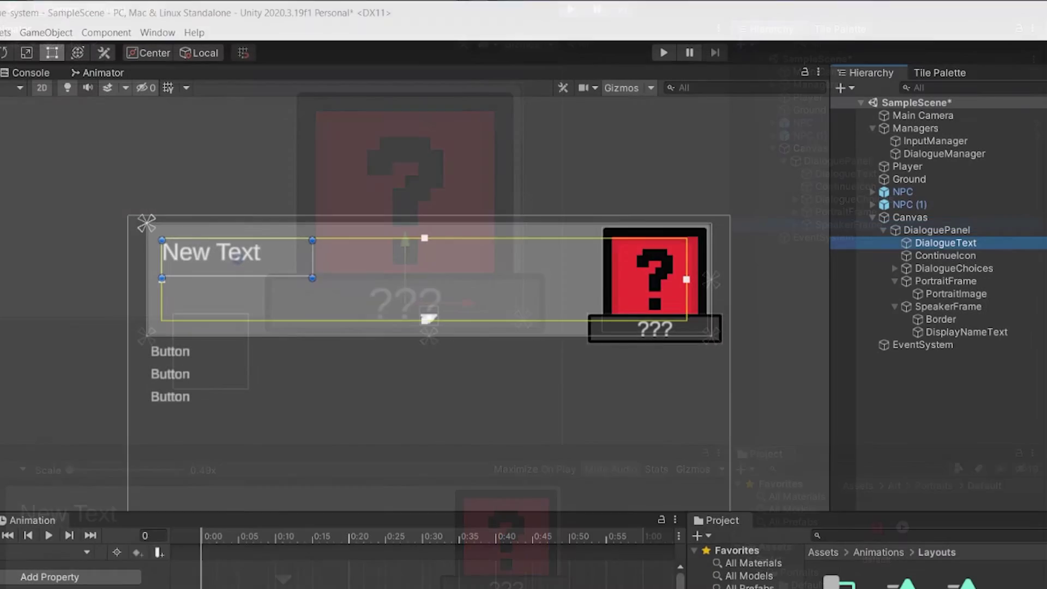
scroll(534, 355, "up", 2)
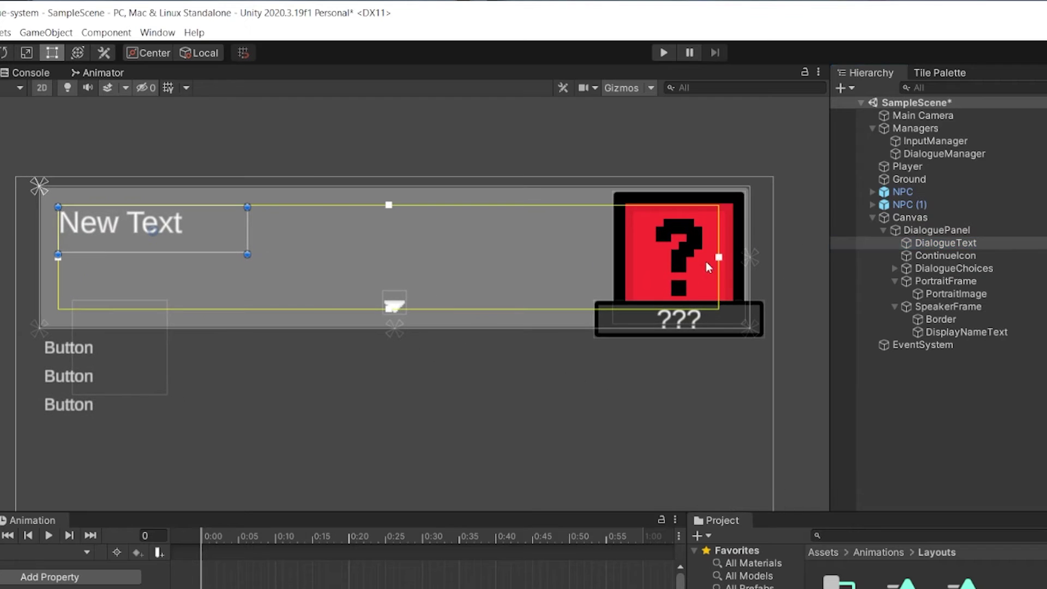
left_click_drag(718, 258, 590, 258)
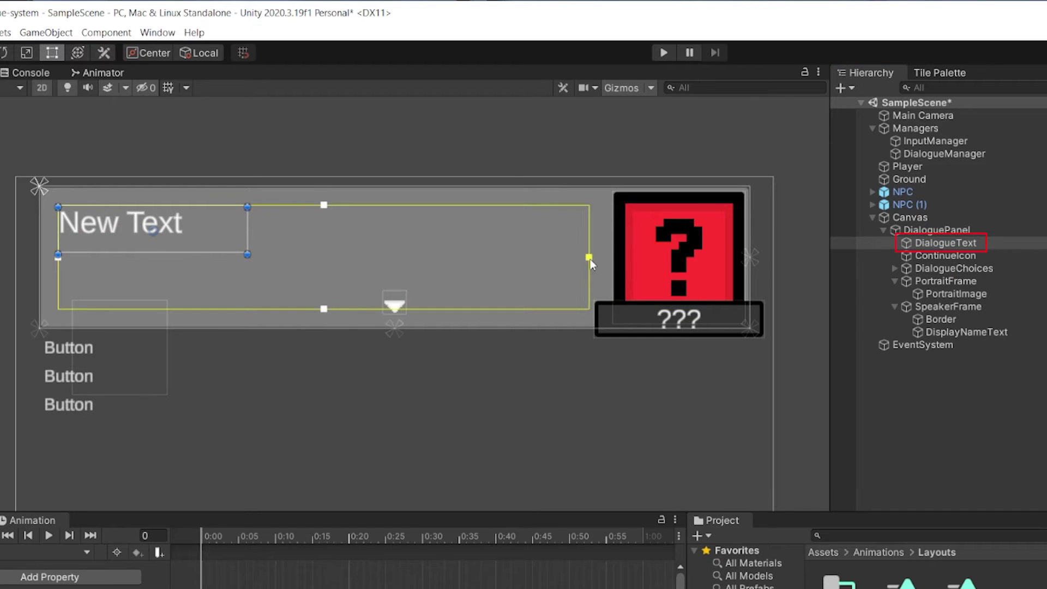
Raise DialogueText's bottom edge to fit the panel, then zoom out over the canvas
left_click_drag(323, 309, 325, 290)
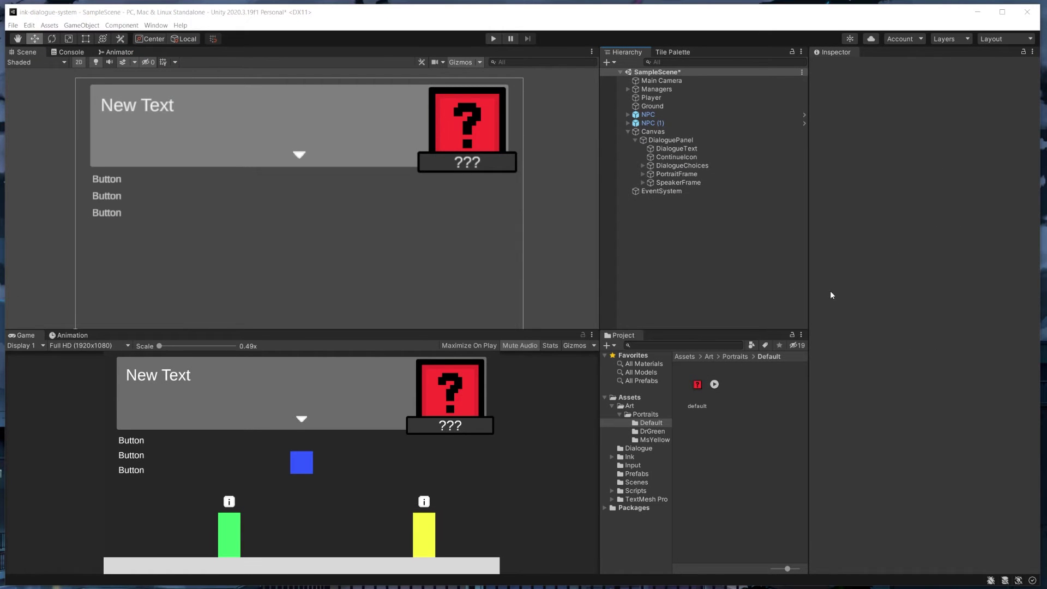
scroll(353, 247, "down", 3)
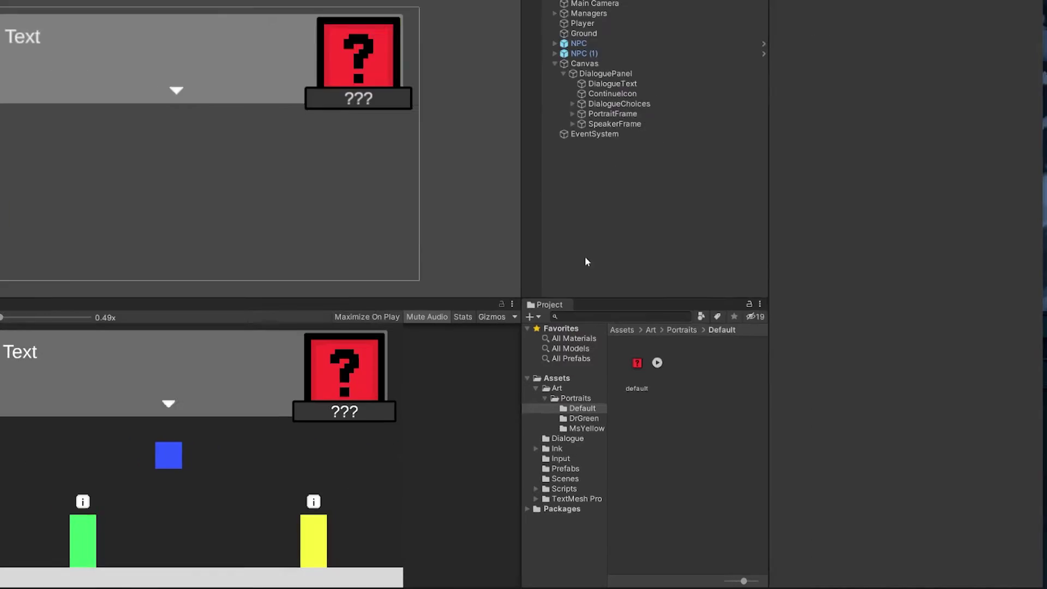
Create an Ink asset named dr_green in Assets/Dialogue
left_click(638, 448)
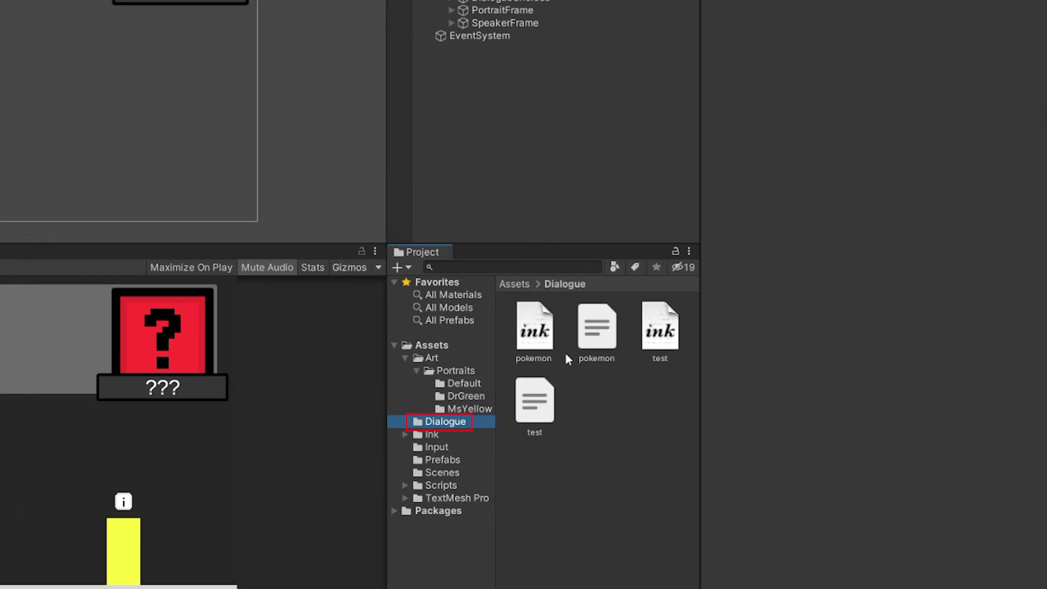
right_click(500, 535)
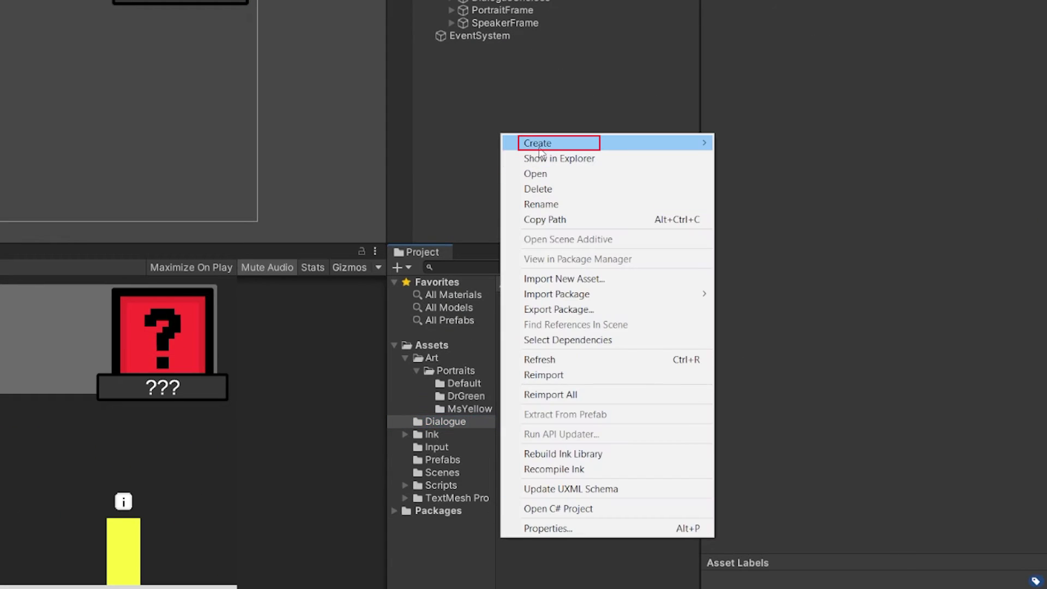
mouse_move(545, 143)
left_click(793, 221)
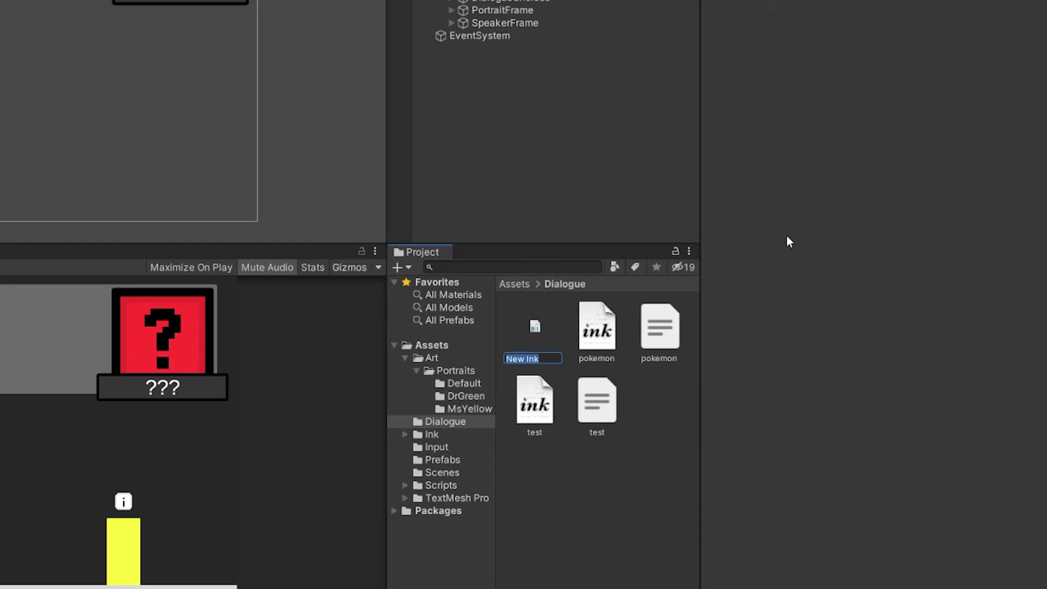
type("dr_green")
key("Return")
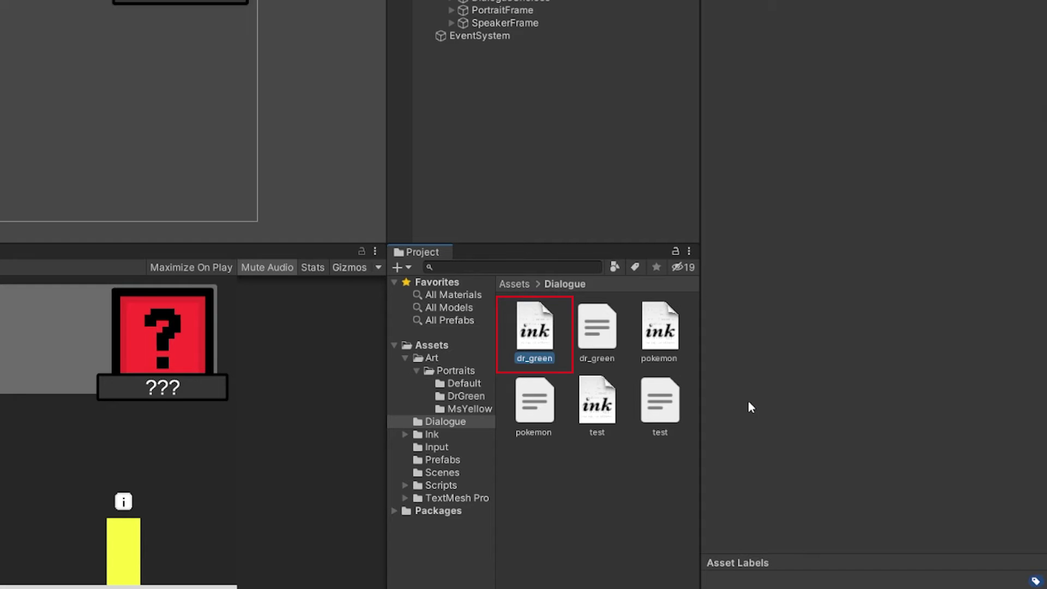
Open dr_green in Inky and write 'Hello there!' followed by '-> main'
double_click(536, 333)
type("Hello there!")
key("Return")
type("-> main")
key("Return")
key("Return")
Add the '=== main ===' knot asking 'How are you feeling today?' with Happy/Sad choices
type("=== main ===")
key("Return")
type("How are you feeling today?")
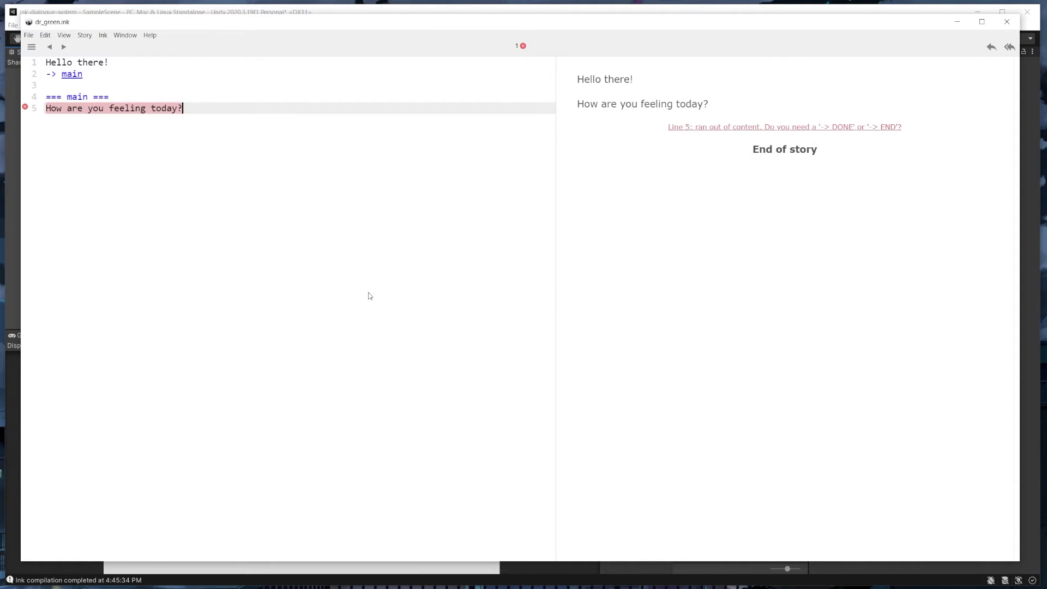
key("Return")
type("+ [Happy]")
key("Return")
type("+ [Sad]")
Give Happy and Sad their indented replies about feeling happy and sad too
key("Up")
key("End")
key("Return")
key("Tab")
type("That makes me feel happy as well!")
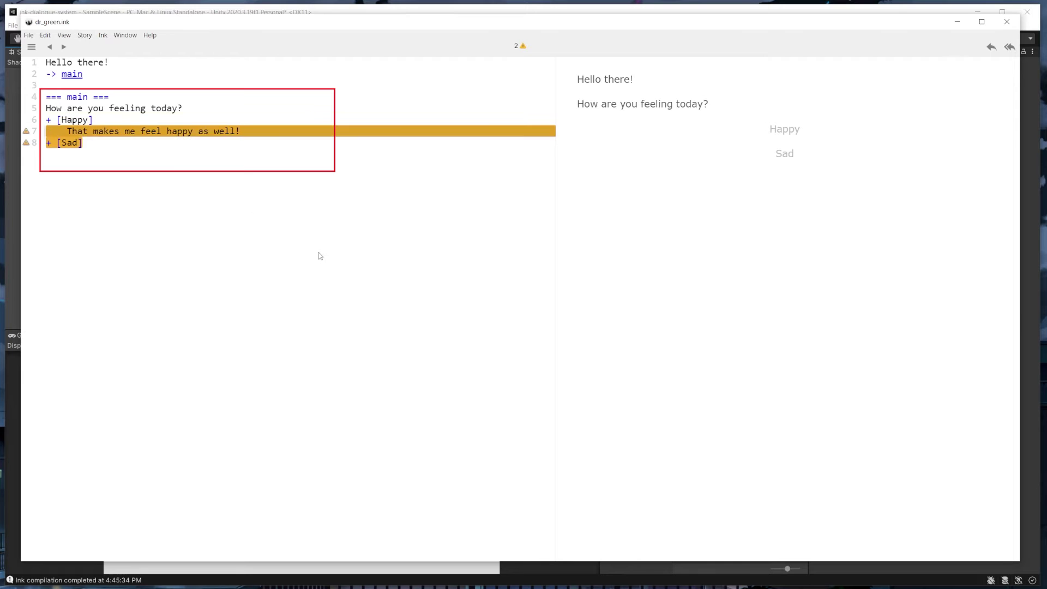
key("Down")
key("End")
key("Return")
key("Tab")
type("Oh, well that makes me sad too.")
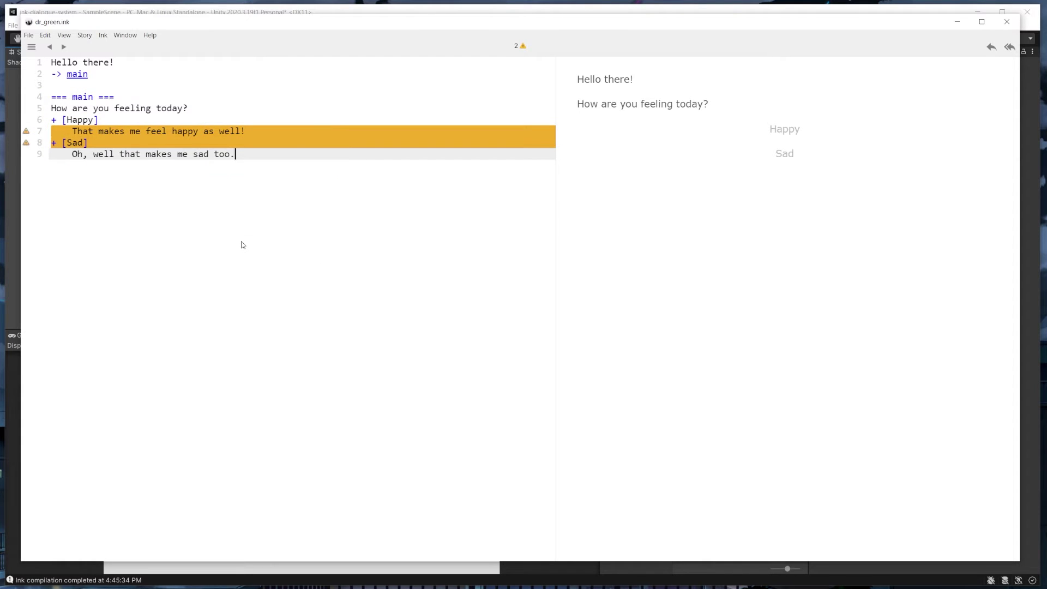
Add the gather line 'Don't trust him, he's not a real doctor!' and the more-questions prompt
key("Return")
key("Return")
key("BackSpace")
type("-")
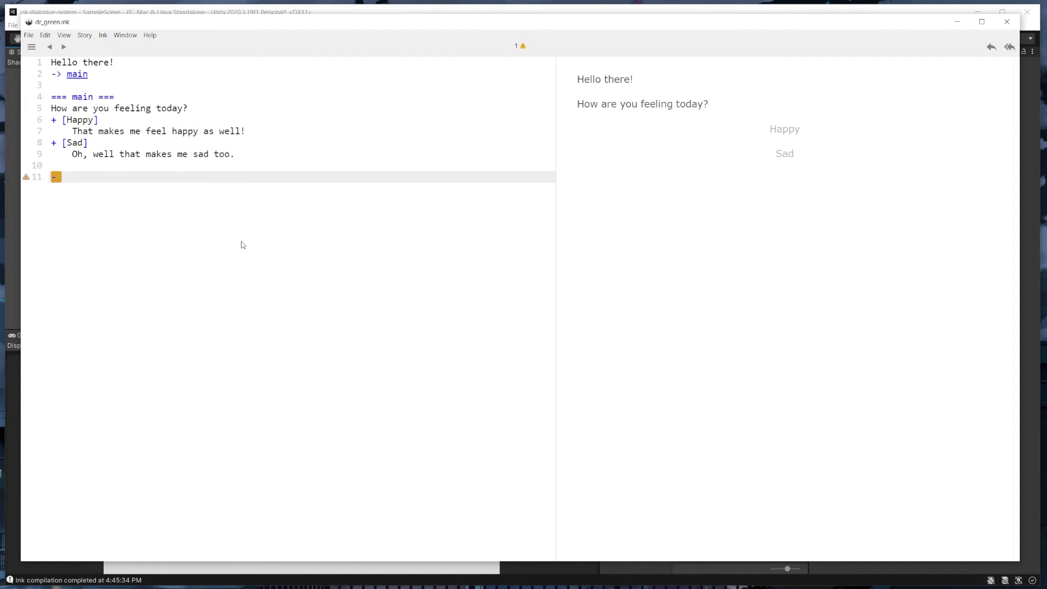
type(" Don't trust him, he's not a real doctor!")
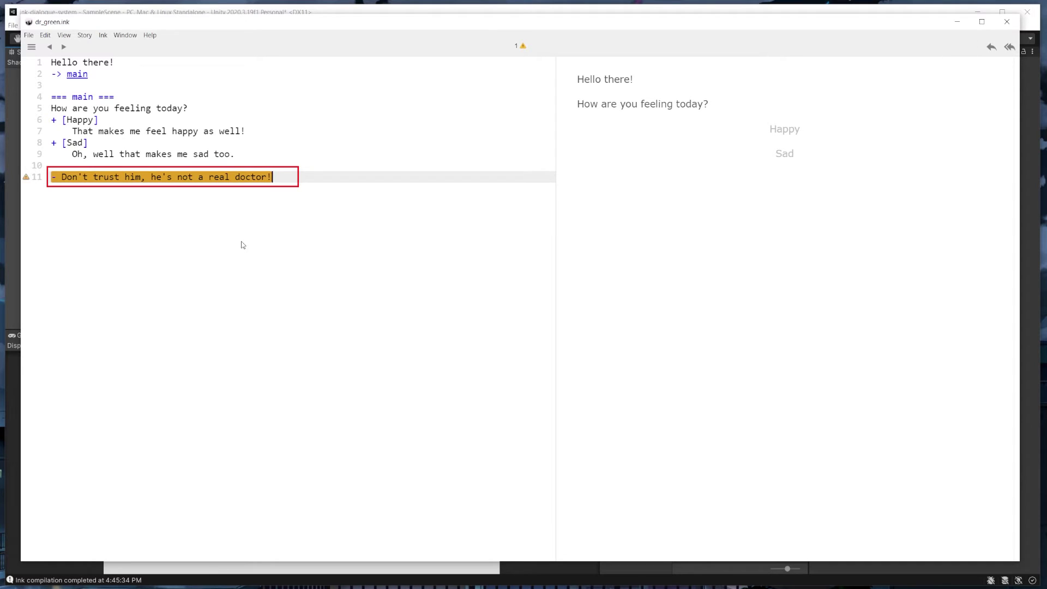
key("Return")
key("Return")
type("Well, do you have any more questions?")
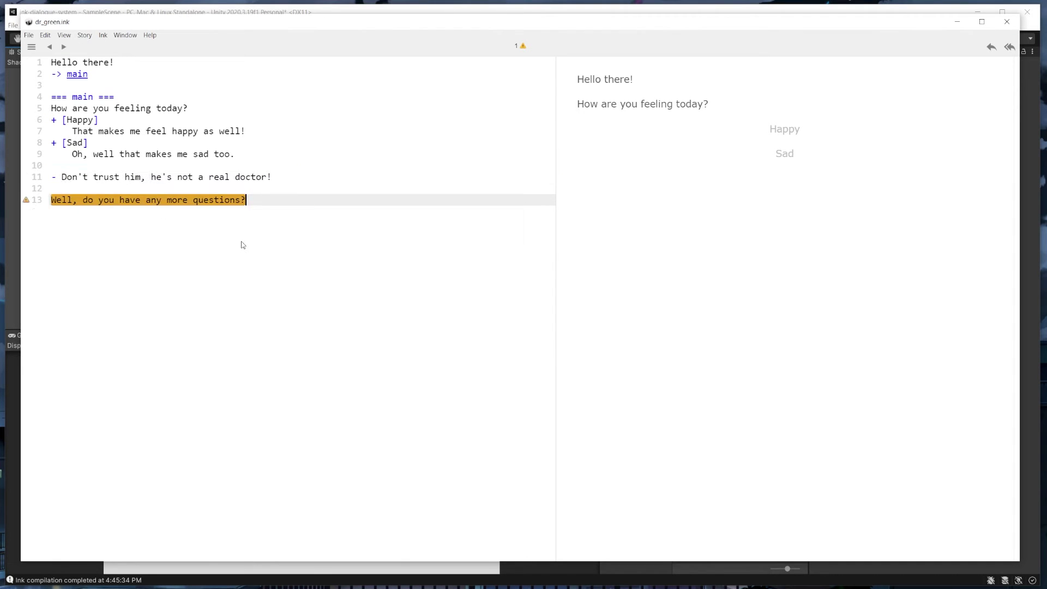
Add Yes and No choices, with Yes diverting back to main
key("Return")
type("+ [Yes]")
key("Return")
type("+ [No]")
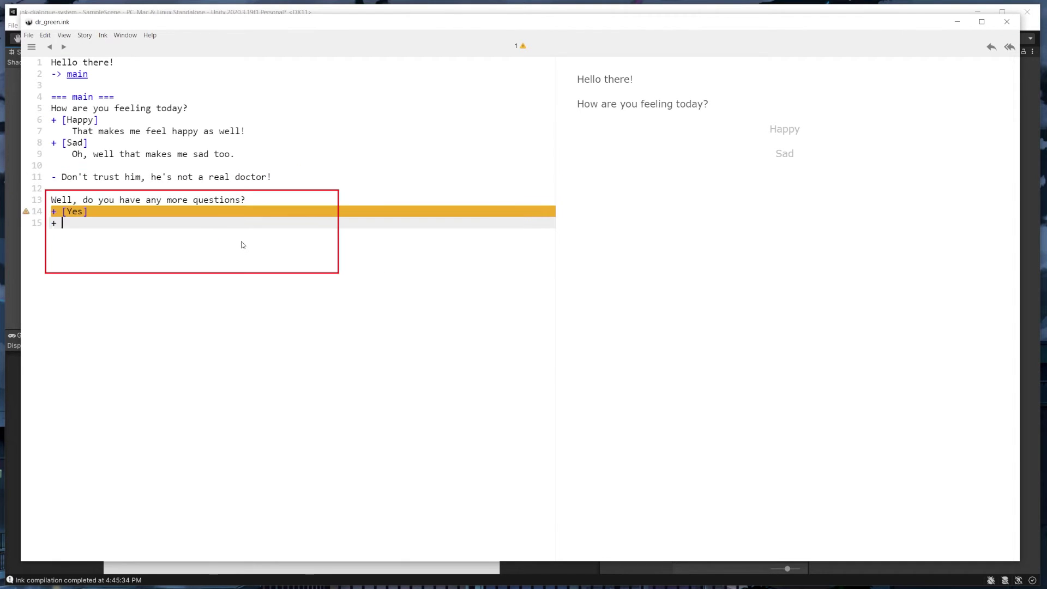
key("Up")
key("End")
key("Return")
key("Tab")
type("-> main")
Make No reply 'Goodbye then!' and end, then tag the greeting #speaker:Dr. Green
key("Down")
key("End")
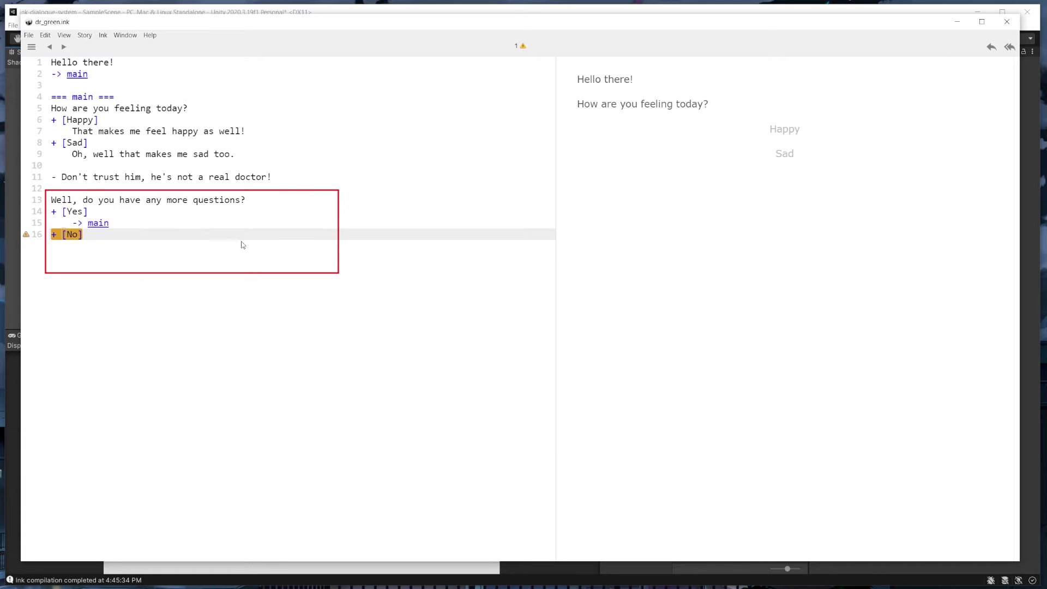
key("Return")
key("Tab")
type("Goodbye then!")
key("Return")
key("Tab")
type("-> END")
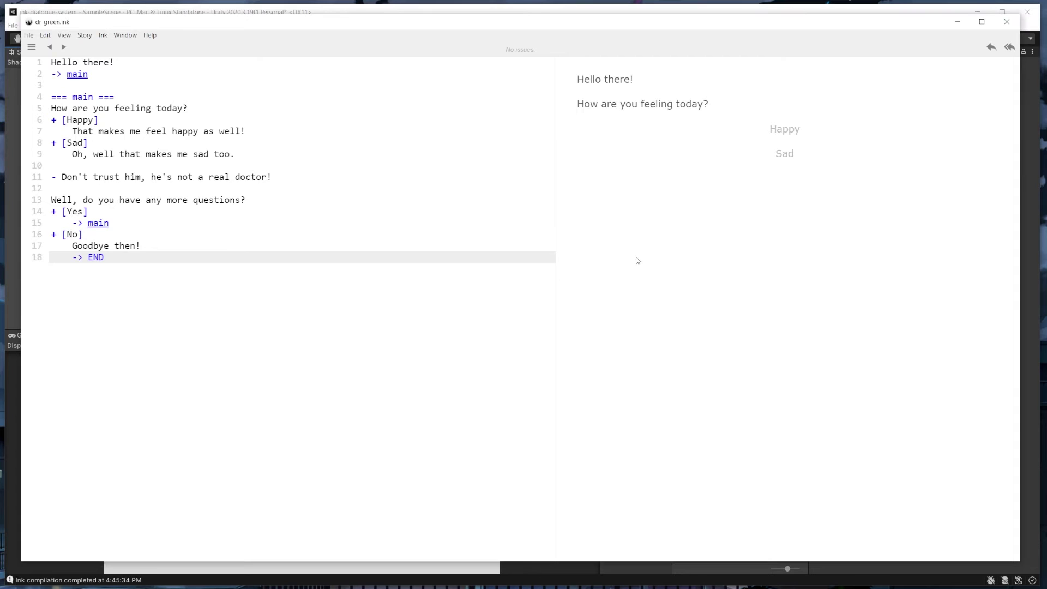
left_click(116, 63)
type("#speak")
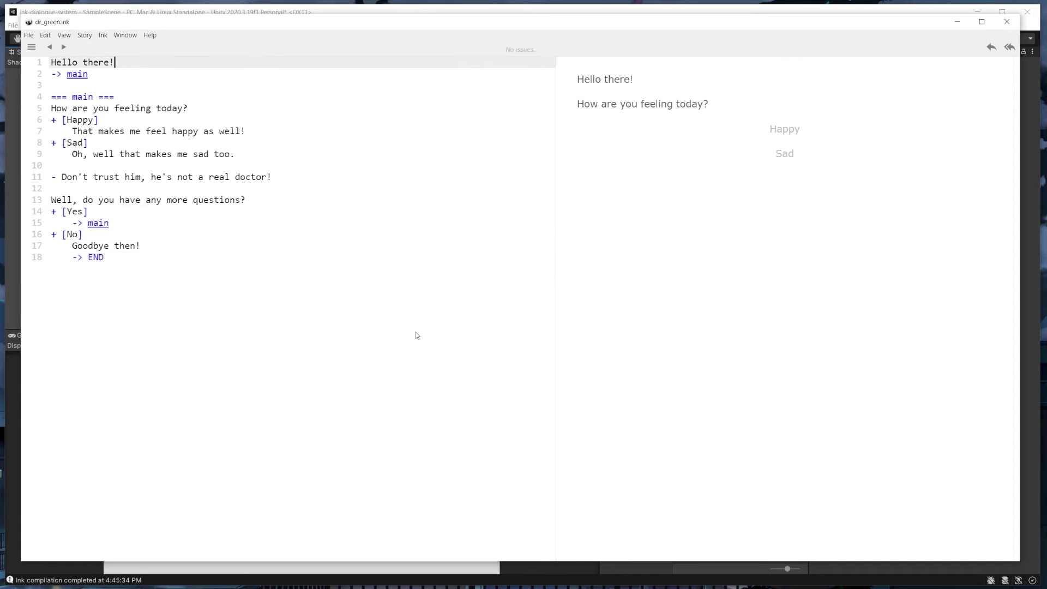
type("er:Dr. Green")
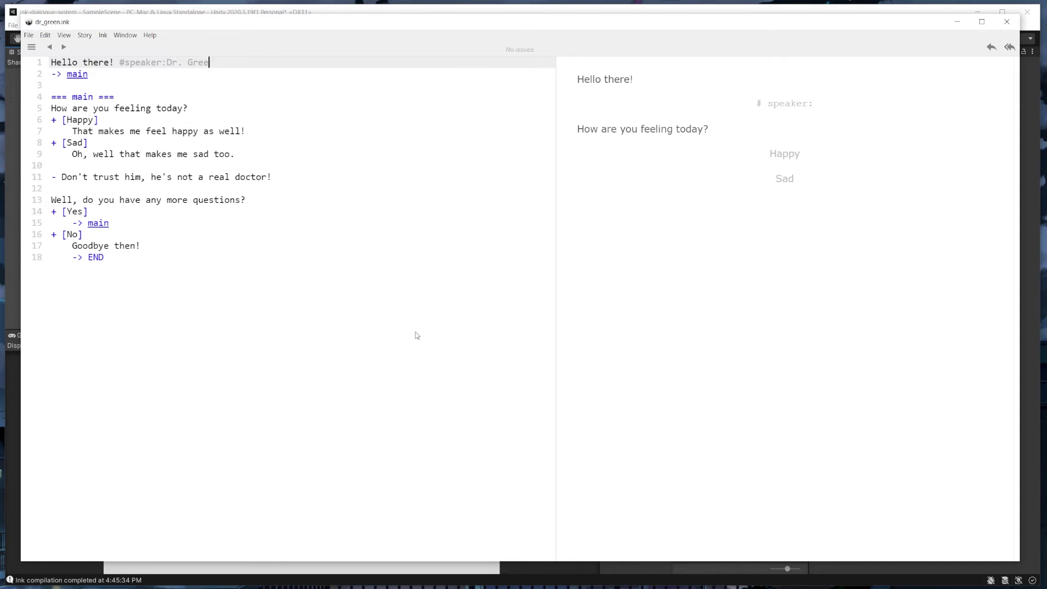
Tag the warning #speaker:Ms. Yellow and the closing question #speaker:Dr. Green, then begin #portrait:dr_green_neutral on line 1
left_click(295, 178)
type("#speaker:Ms. Yellow")
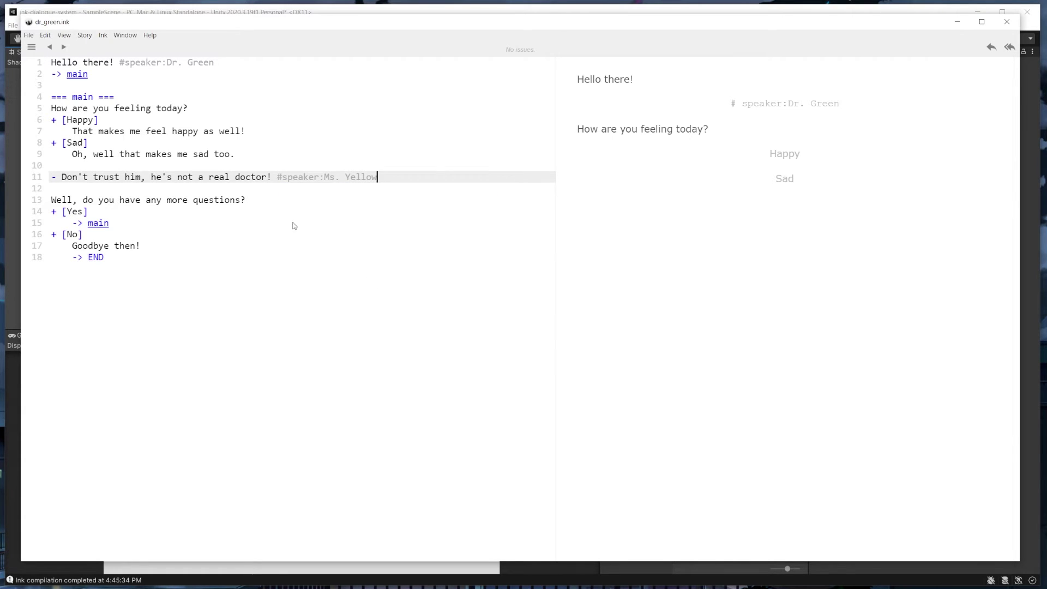
key("Down")
key("Down")
type("#speaker:Dr. Gre")
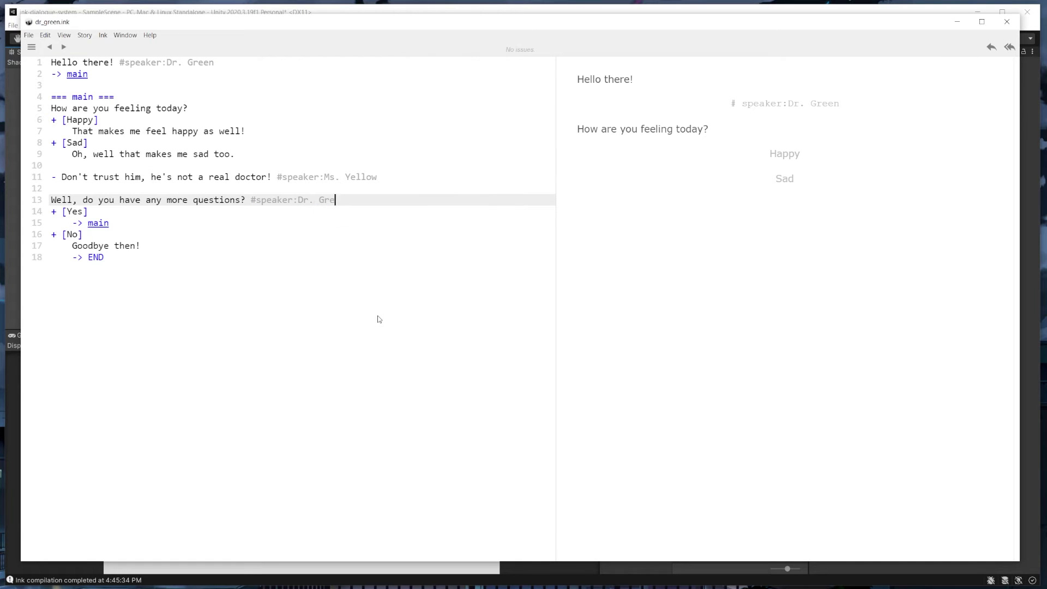
key("ctrl+Home")
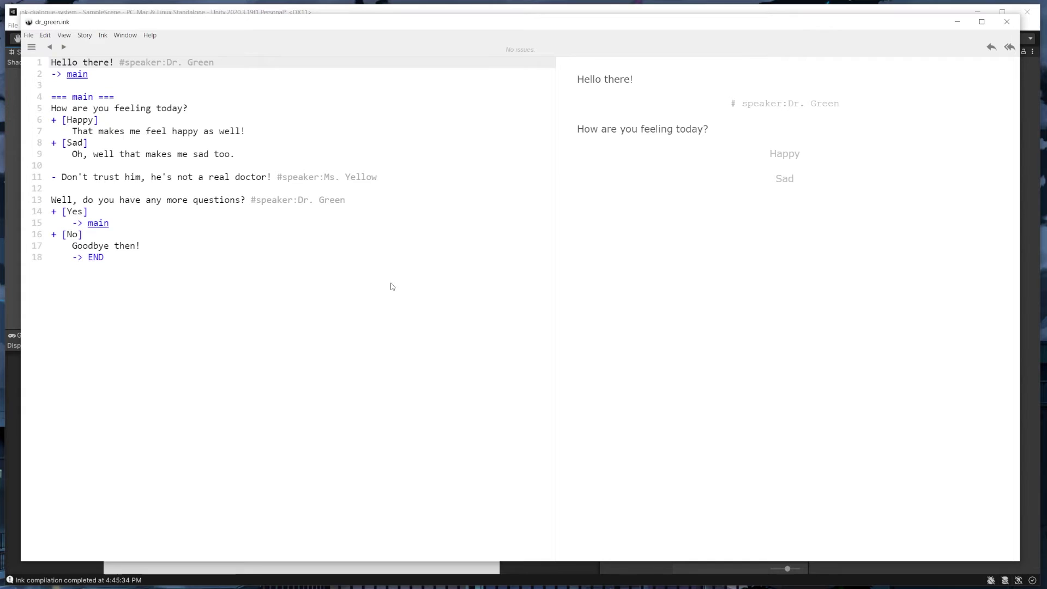
type("#portrait:")
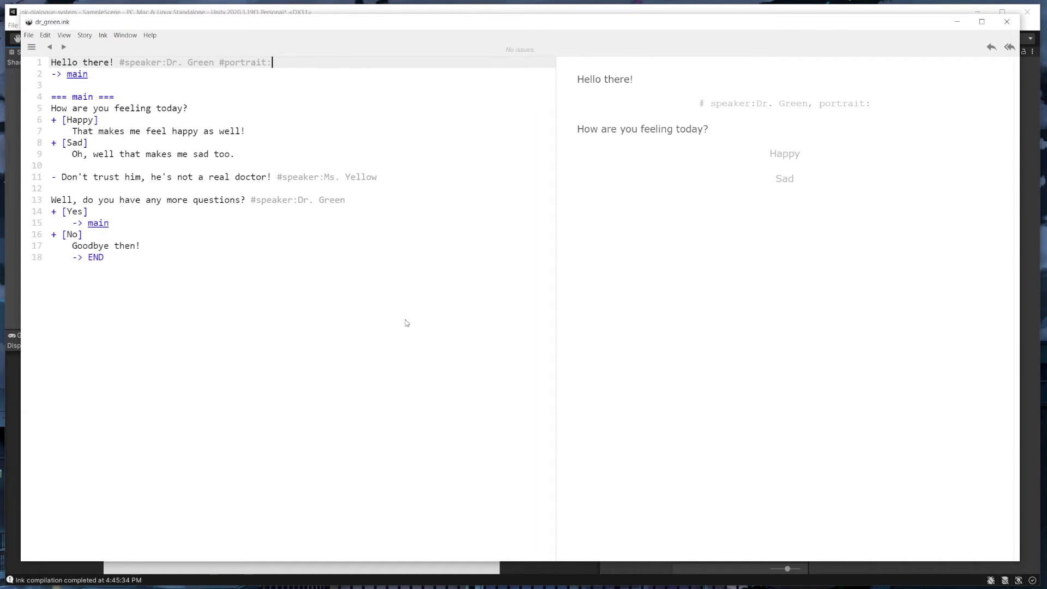
type("dr_green_neutral")
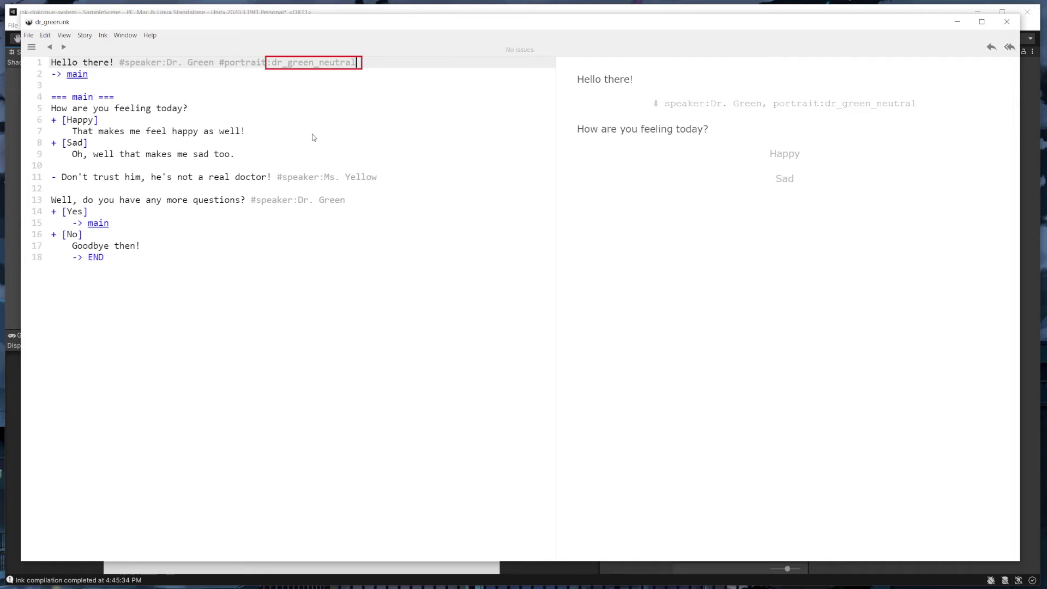
Tag the happy, sad and warning lines with portraits dr_green_happy, dr_green_sad and ms_yellow_neutral
left_click(281, 130)
type("#portrait:dr_green_happy")
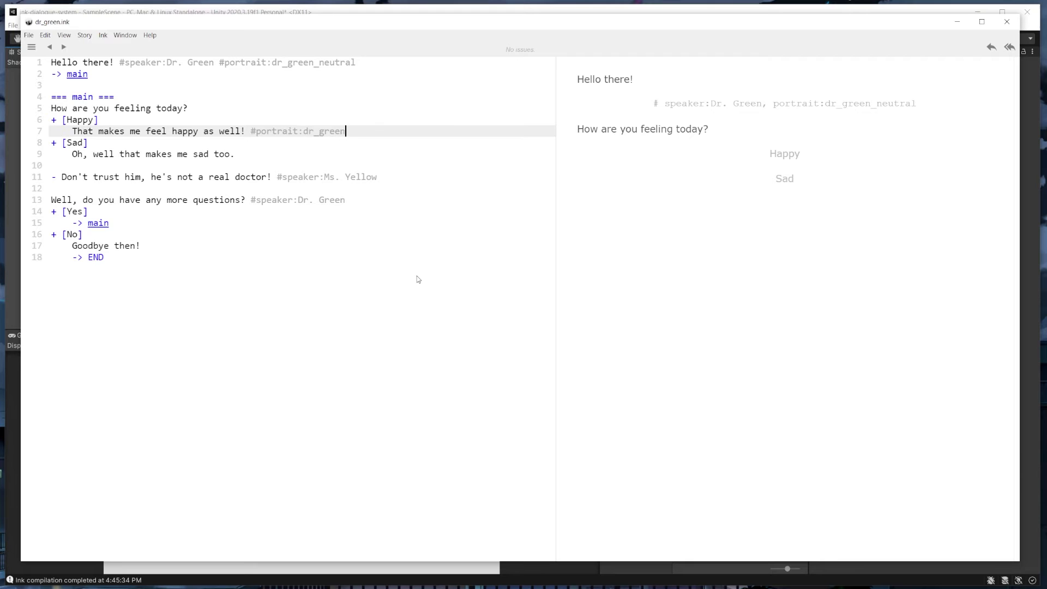
left_click(264, 158)
type("#")
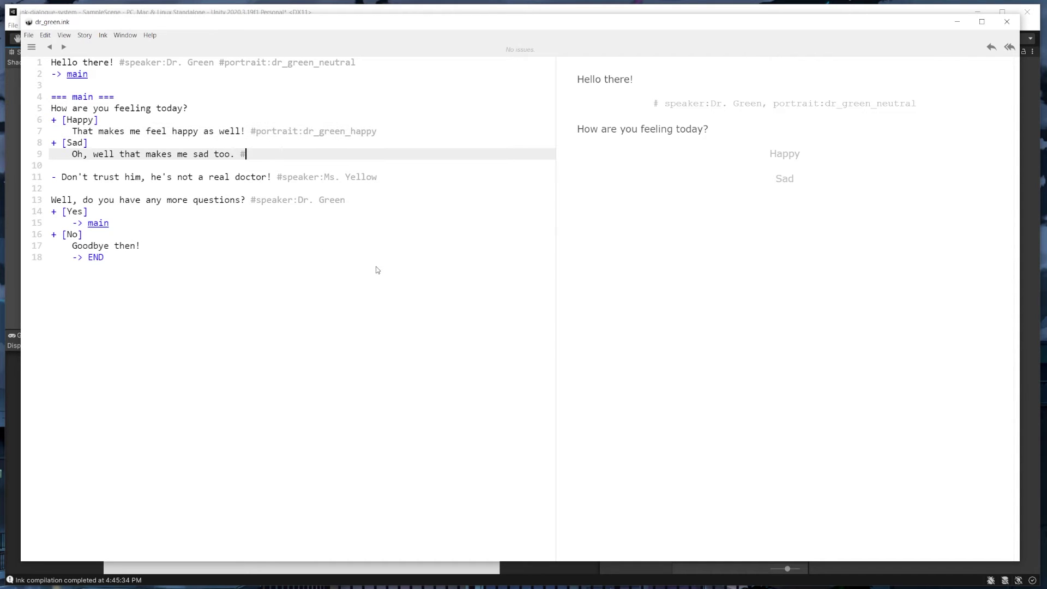
type("portrait:dr_green_sad")
left_click(389, 178)
type("#portrai")
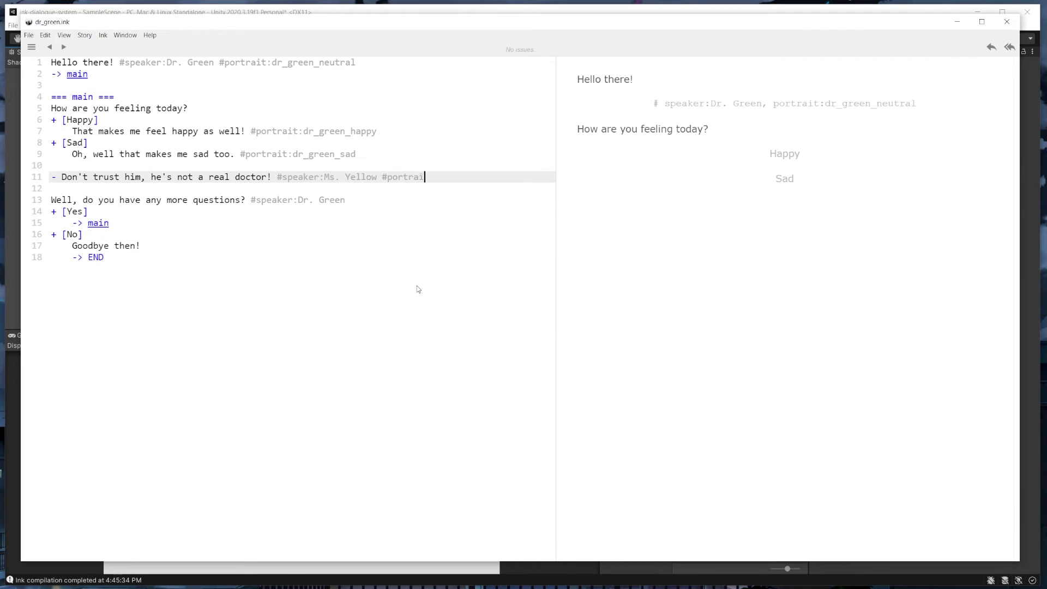
type("t:ms_yellow_neutral")
Tag the closing question with #portrait:dr_green_neutral and add a layout:left tag
left_click(393, 200)
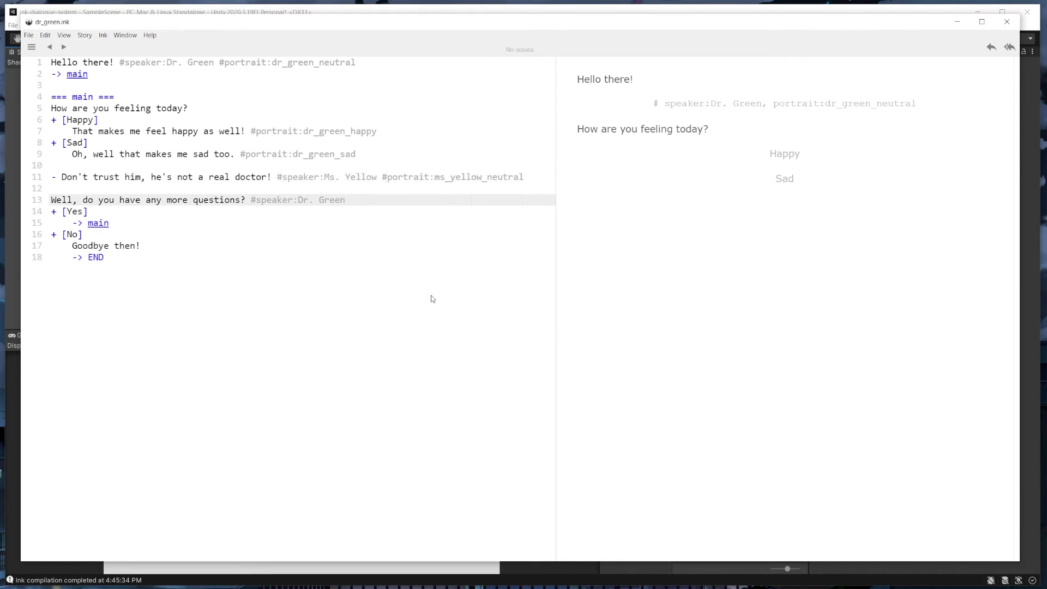
type("#portrait:dr_green_neutral")
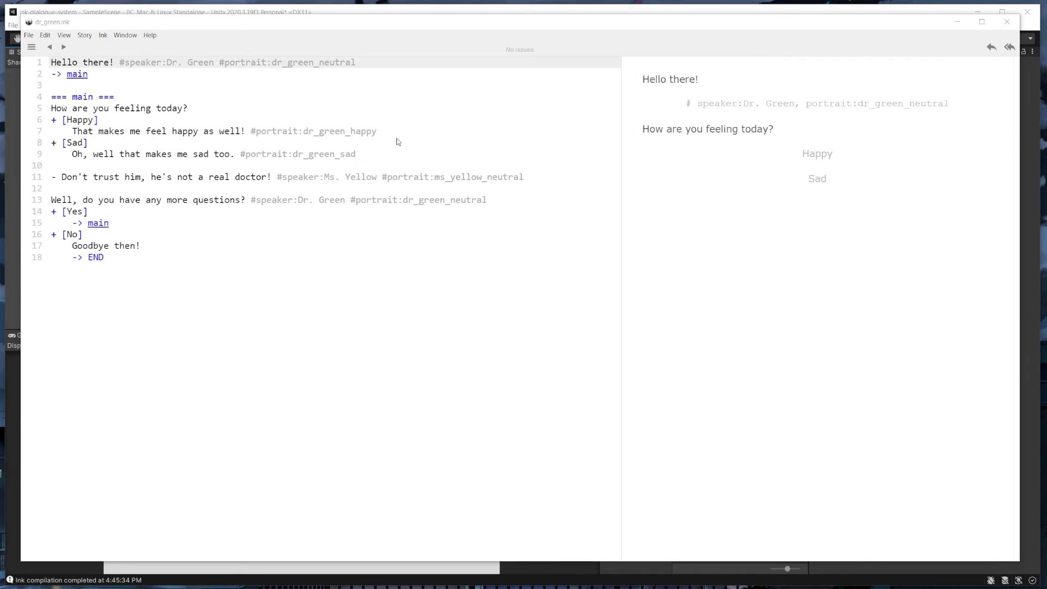
type("layout:left")
Tag Ms. Yellow's warning #layout:right and the closing question #layout:left, then save the story
left_click(528, 179)
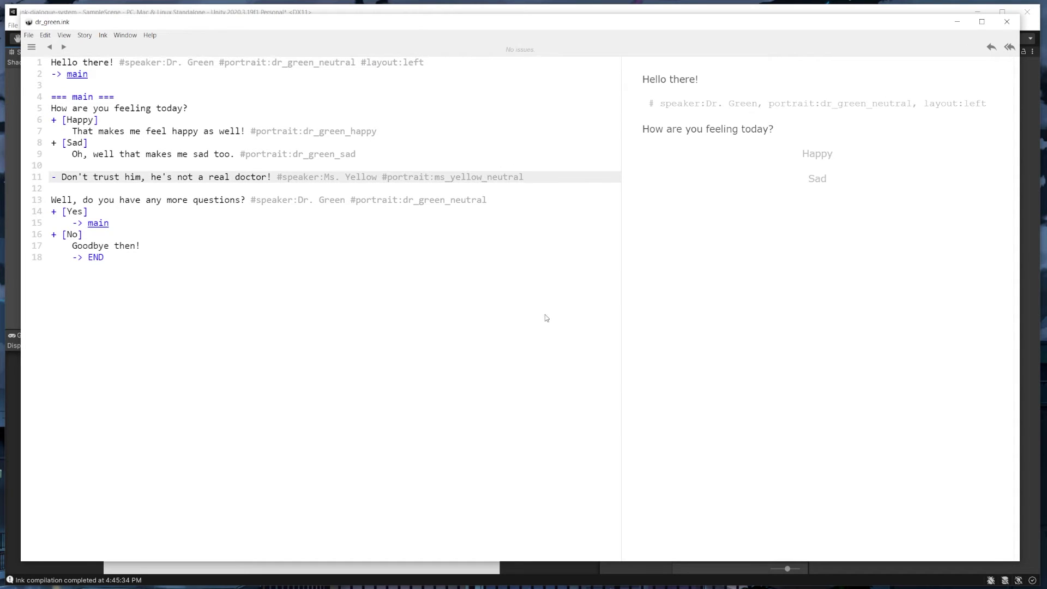
type("#layout:right")
key("Down")
key("Down")
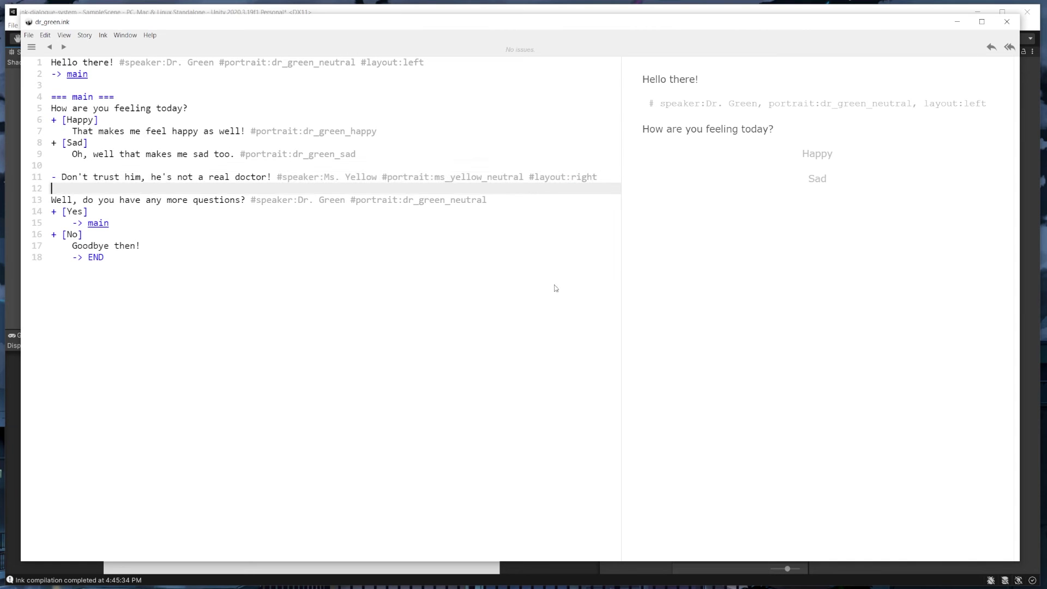
type("#layout:left")
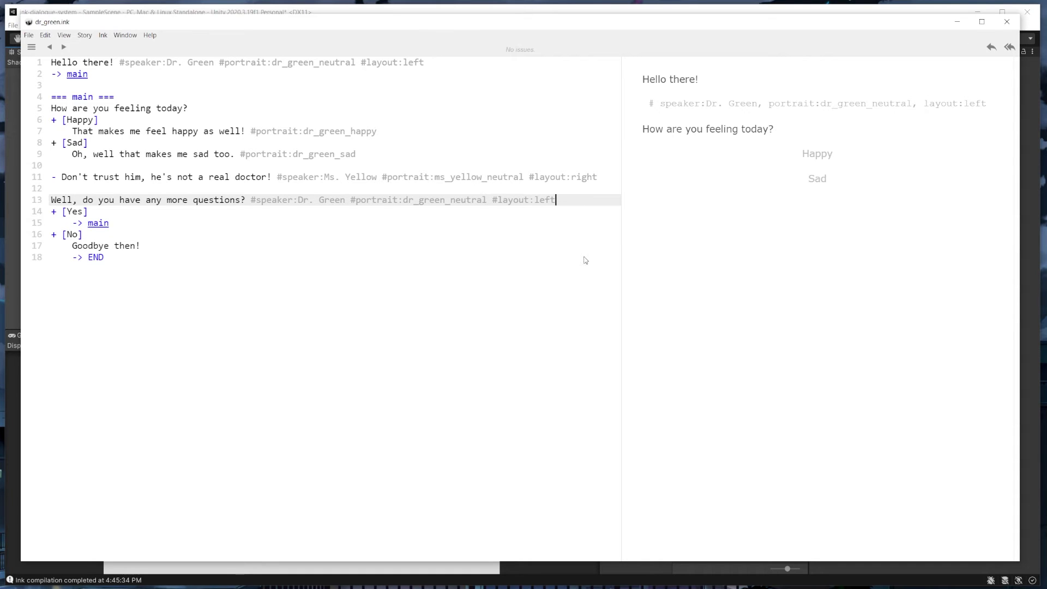
left_click(29, 35)
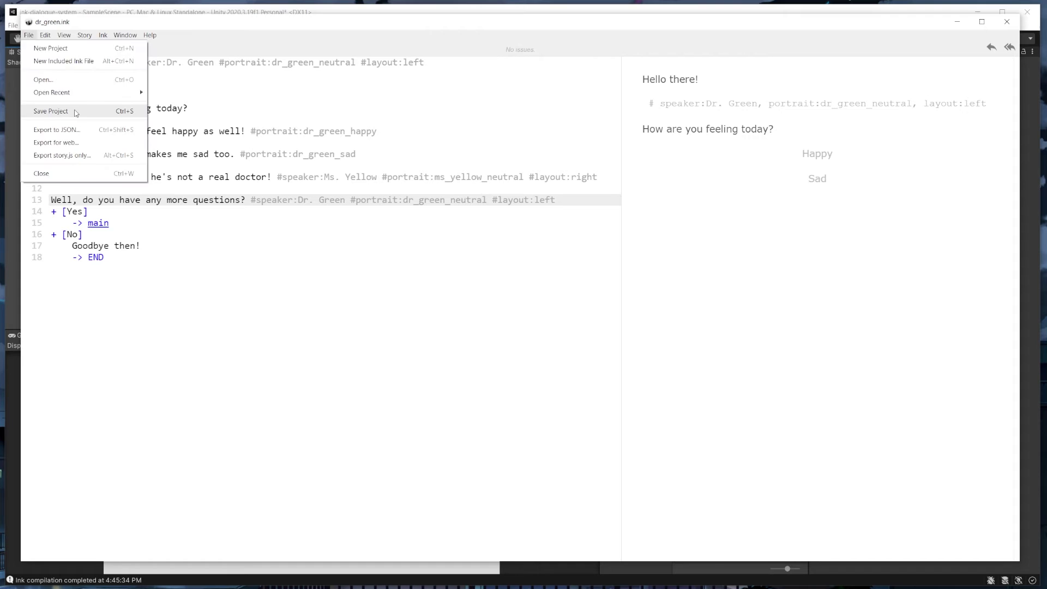
left_click(71, 110)
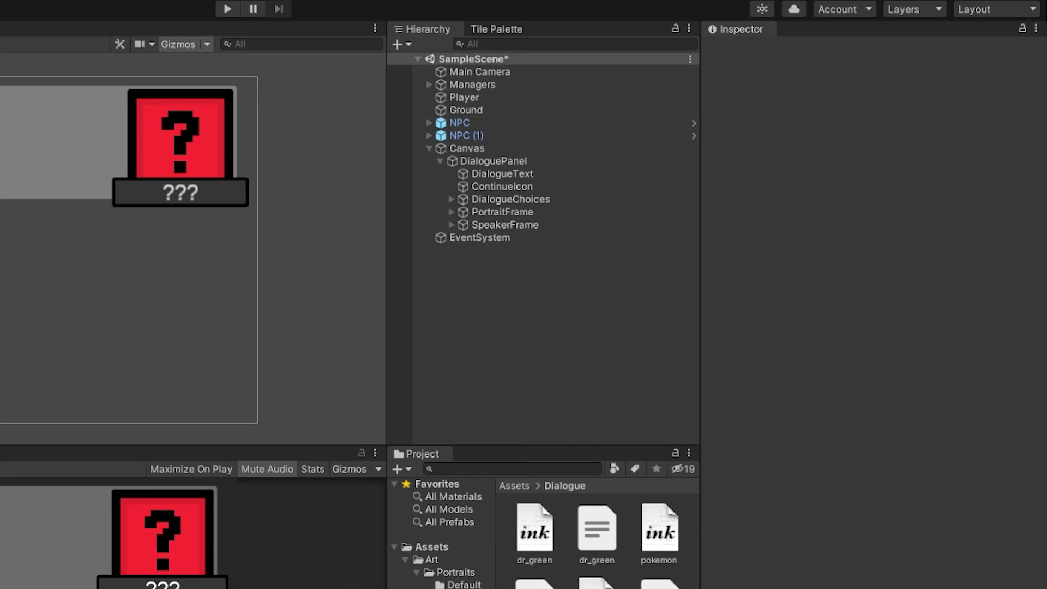
Recompile the dr_green ink story
left_click(527, 545)
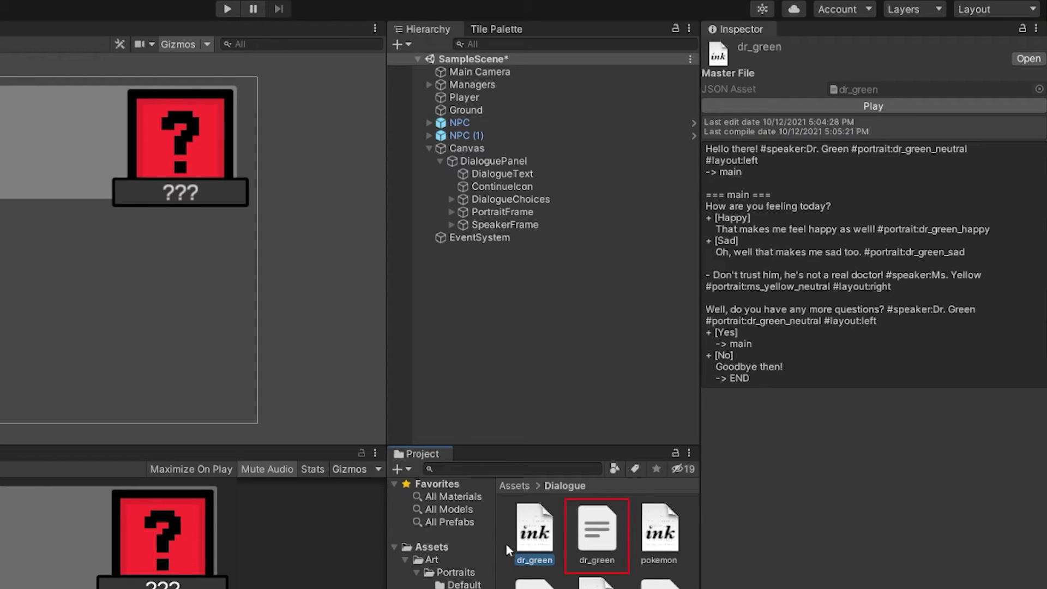
right_click(522, 552)
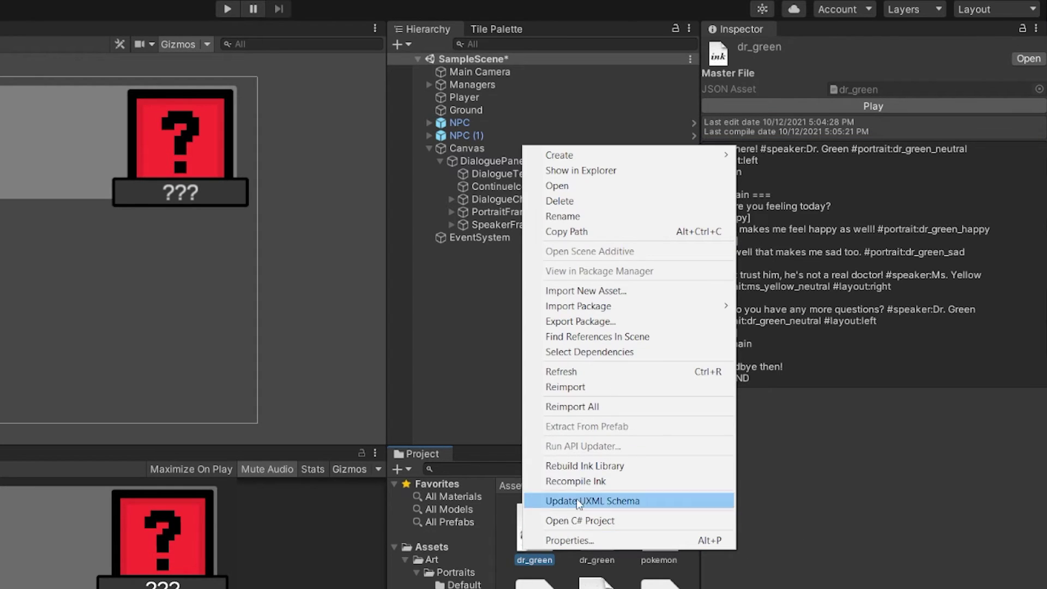
left_click(616, 483)
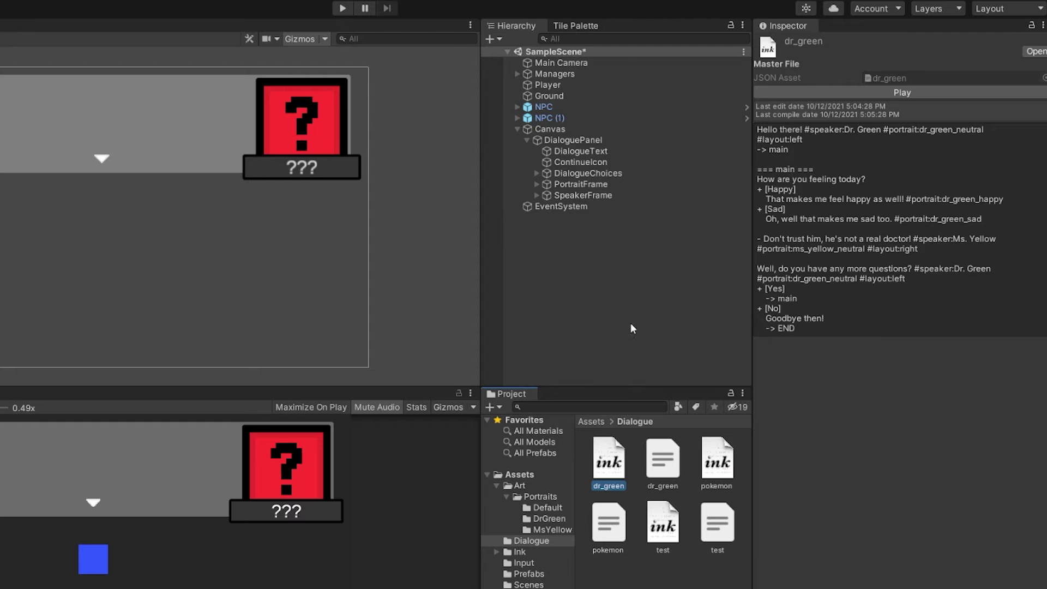
Assign the dr_green story as the Ink JSON of NPC (1)'s Trigger
double_click(549, 118)
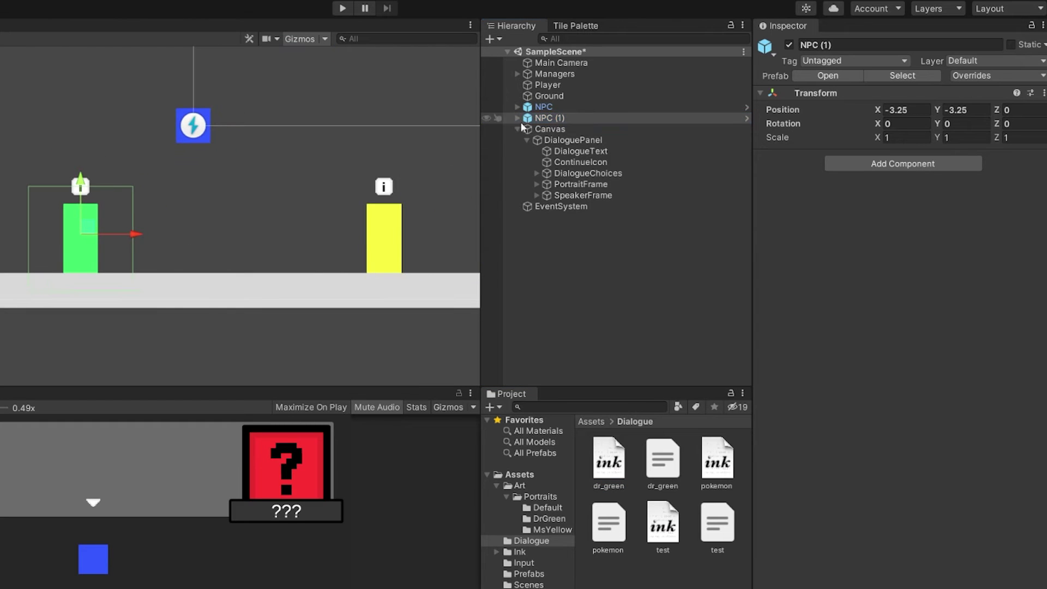
left_click(517, 118)
left_click(567, 141)
left_click_drag(663, 460, 918, 396)
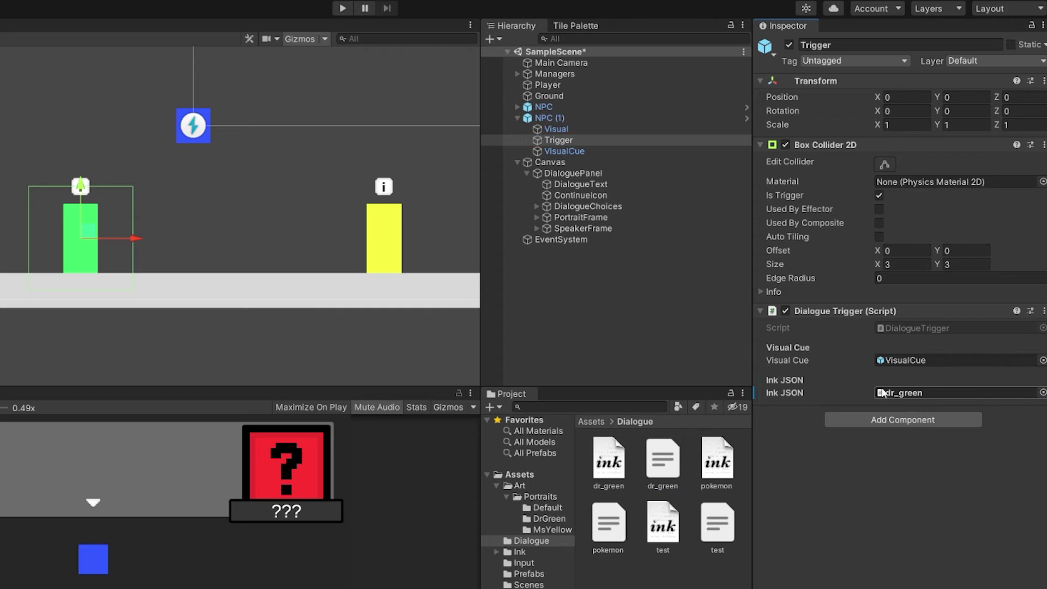
Select DialogueManager under Managers and open its script for editing
scroll(277, 195, "down", 5)
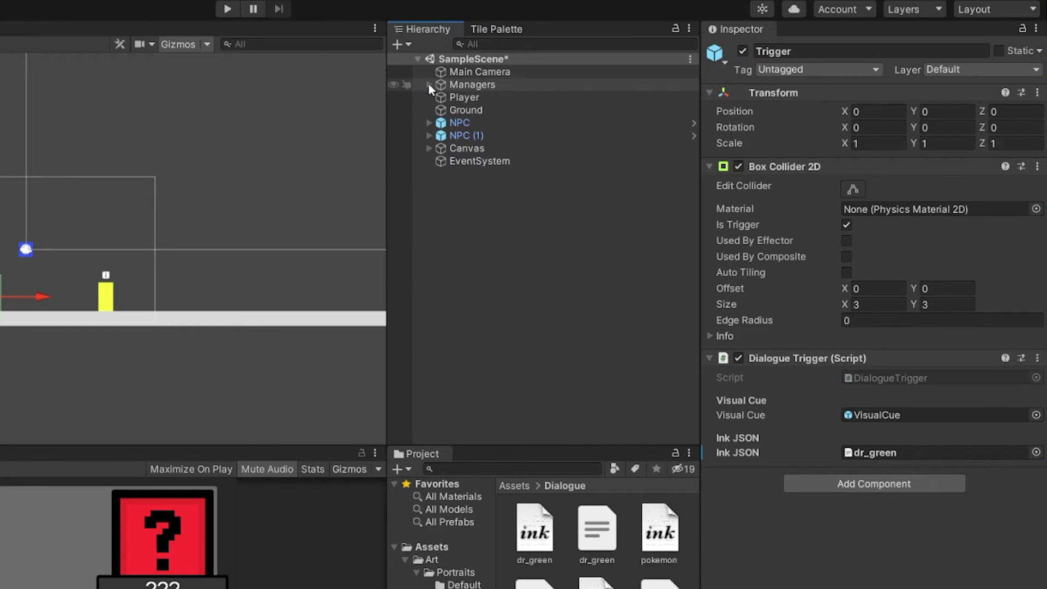
left_click(428, 85)
left_click(500, 110)
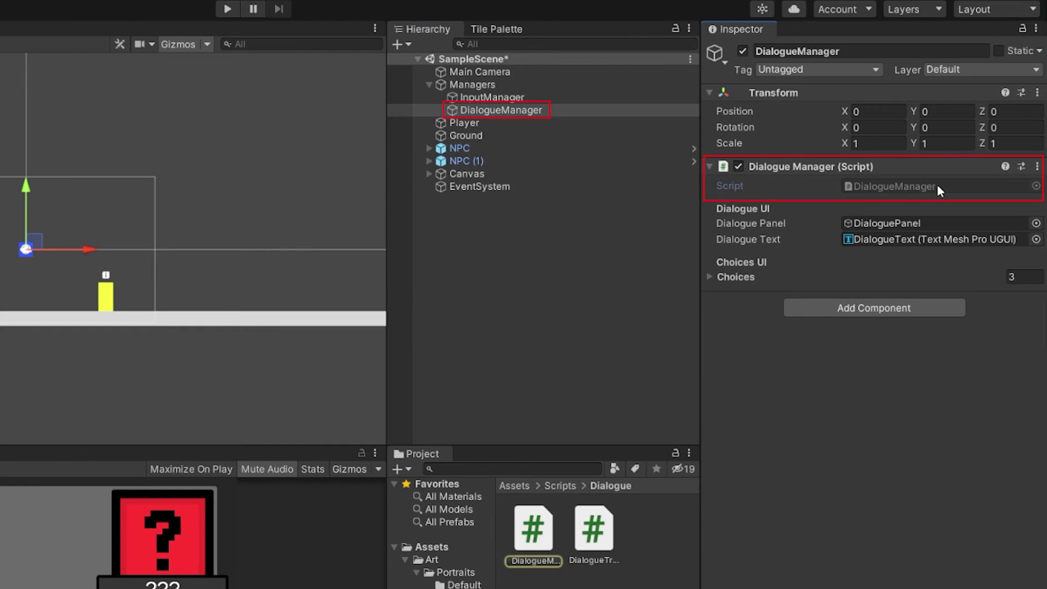
double_click(915, 189)
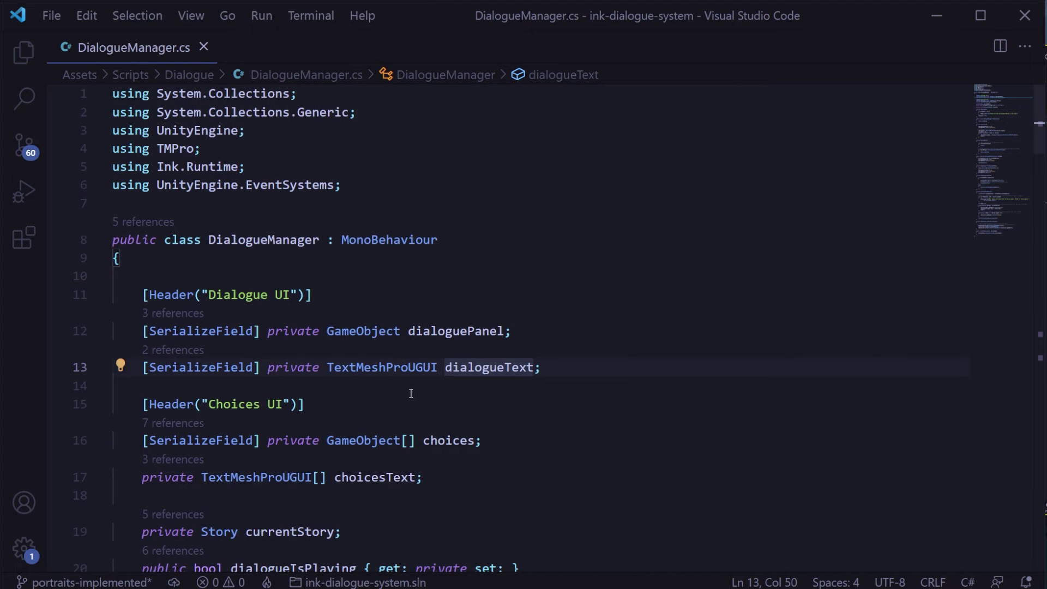
Insert two blank lines below the private static DialogueManager instance field in DialogueManager.cs
left_click(627, 297)
scroll(621, 303, "down", 5)
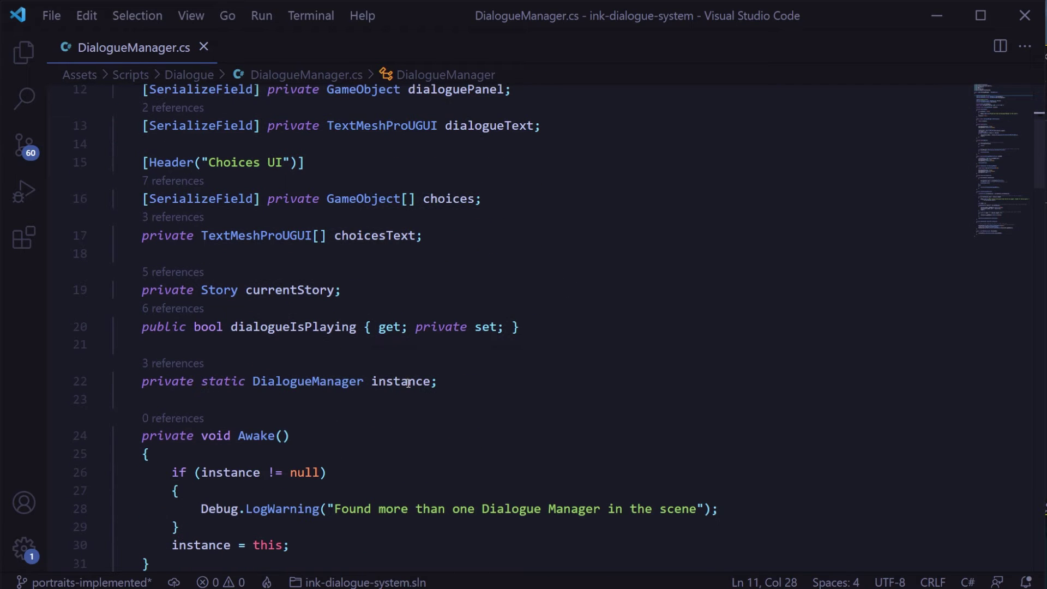
scroll(559, 333, "down", 1)
left_click(561, 334)
key("Return")
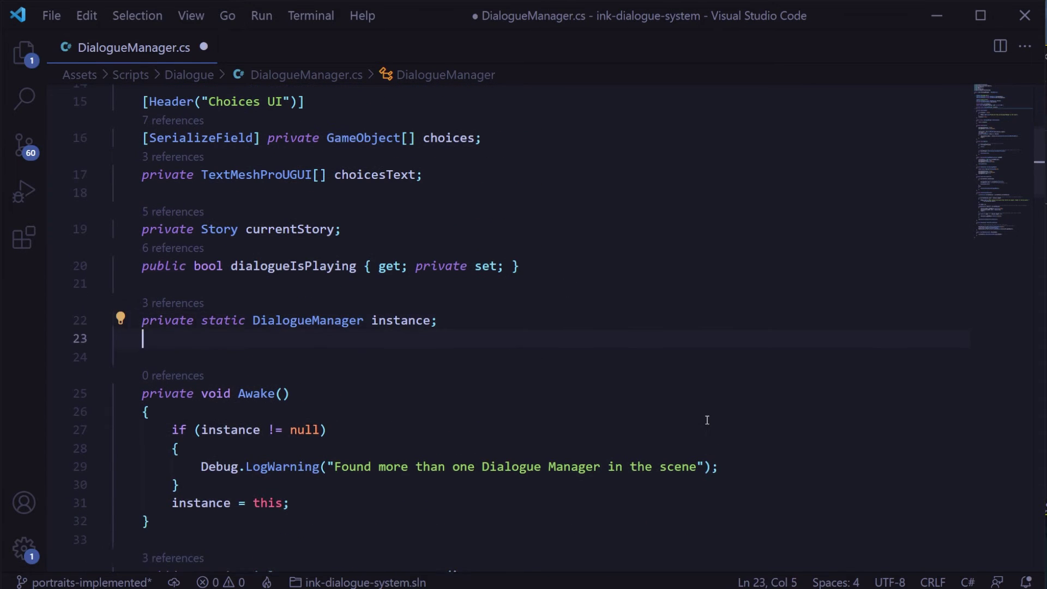
key("Return")
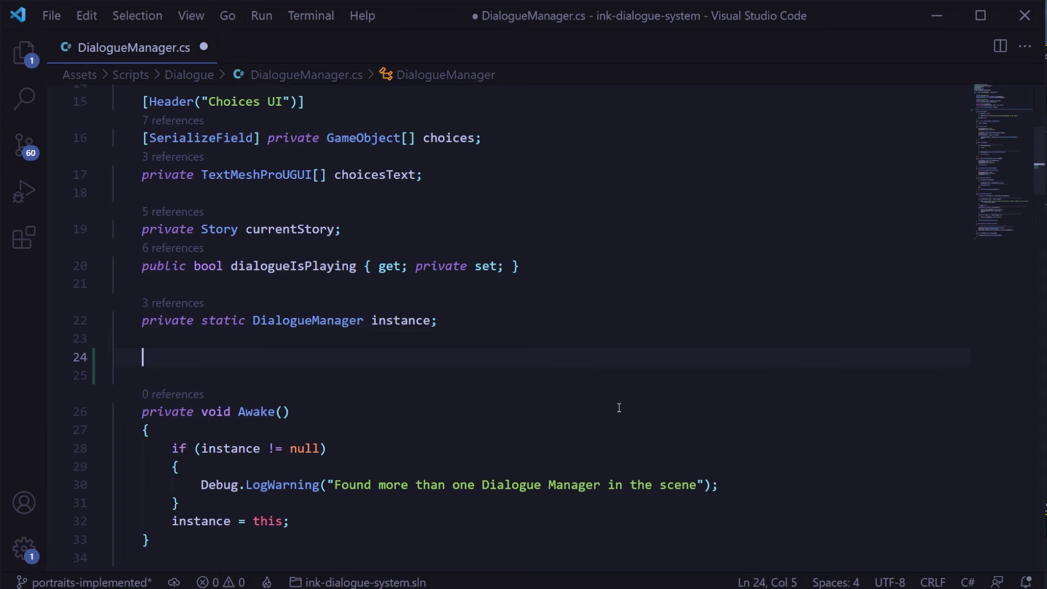